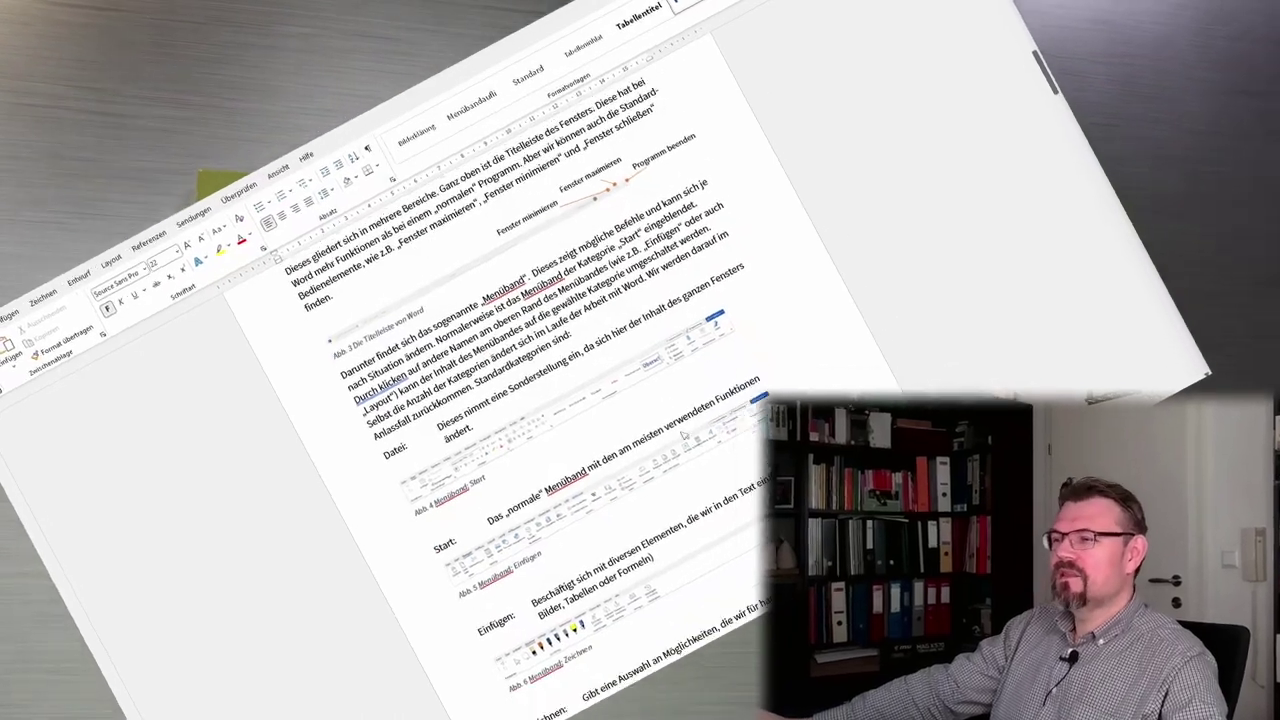
Step: Run Rechtschreibung und Grammatik from the Überprüfen tab so the Editor flags 'Menüband'
scroll(702, 452, down, 5)
scroll(710, 465, down, 5)
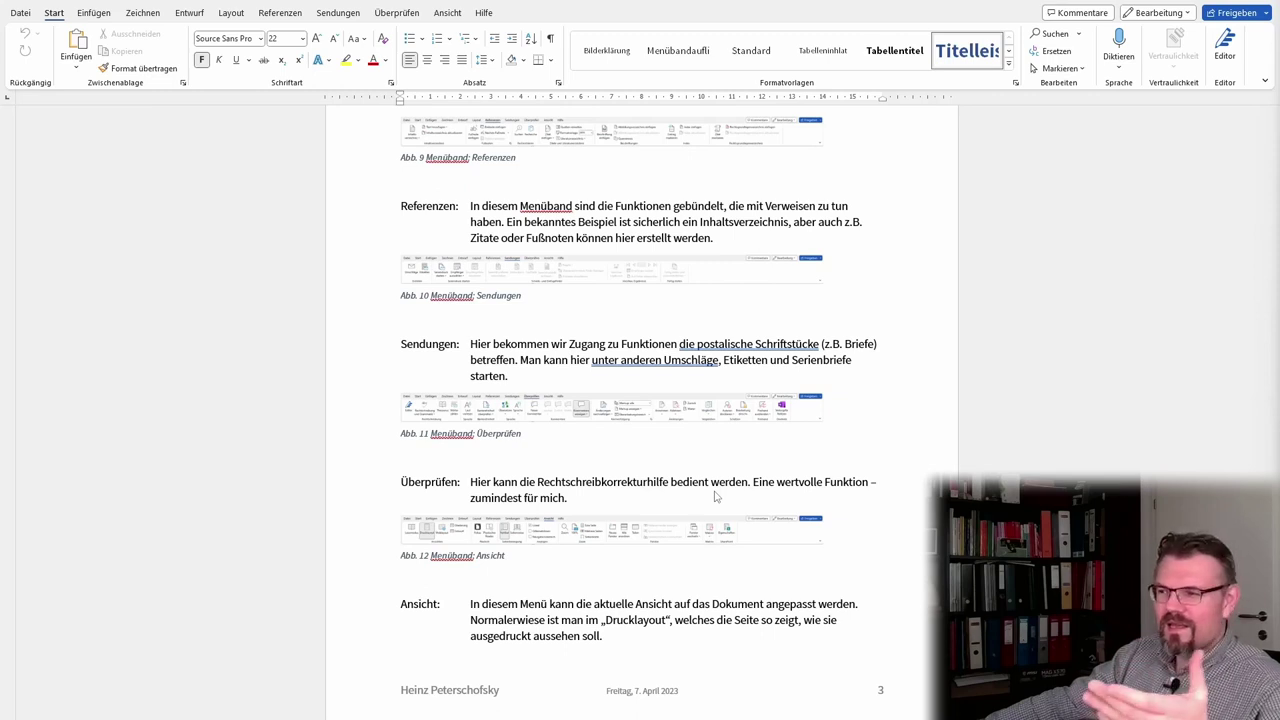
scroll(710, 492, up, 5)
scroll(700, 485, up, 5)
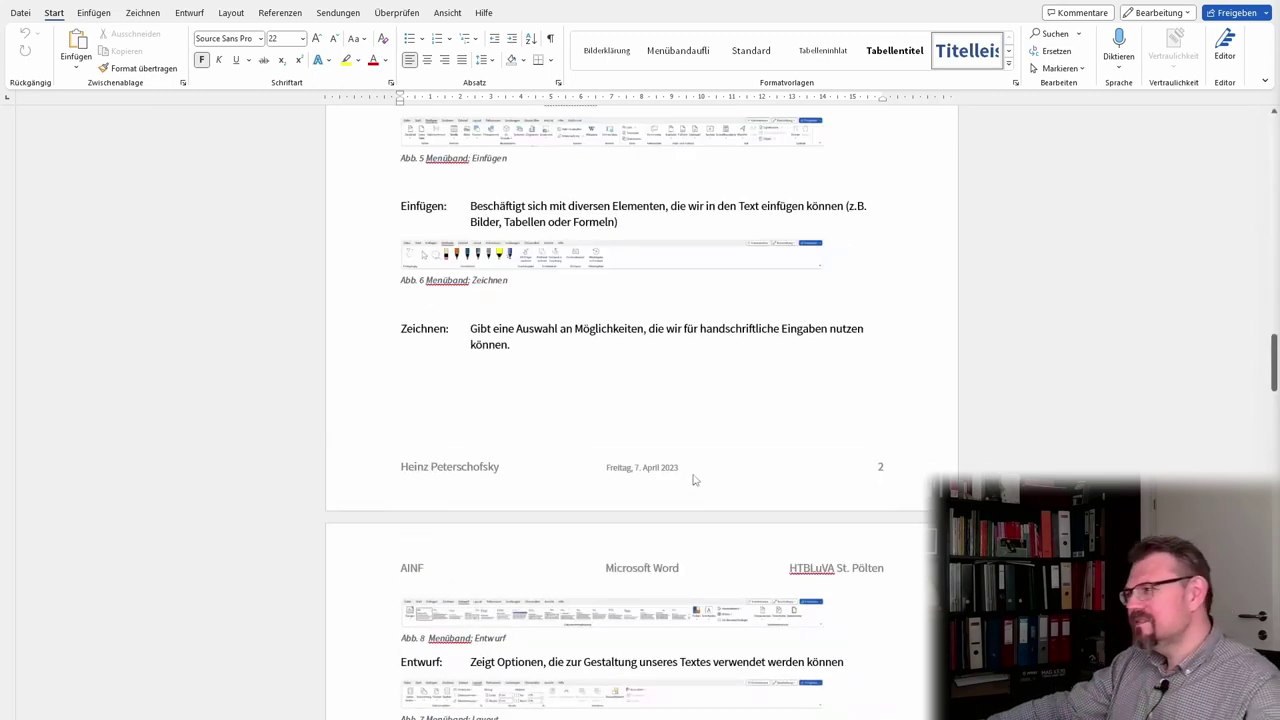
scroll(695, 480, up, 5)
scroll(695, 477, up, 5)
scroll(693, 473, up, 5)
scroll(696, 474, up, 3)
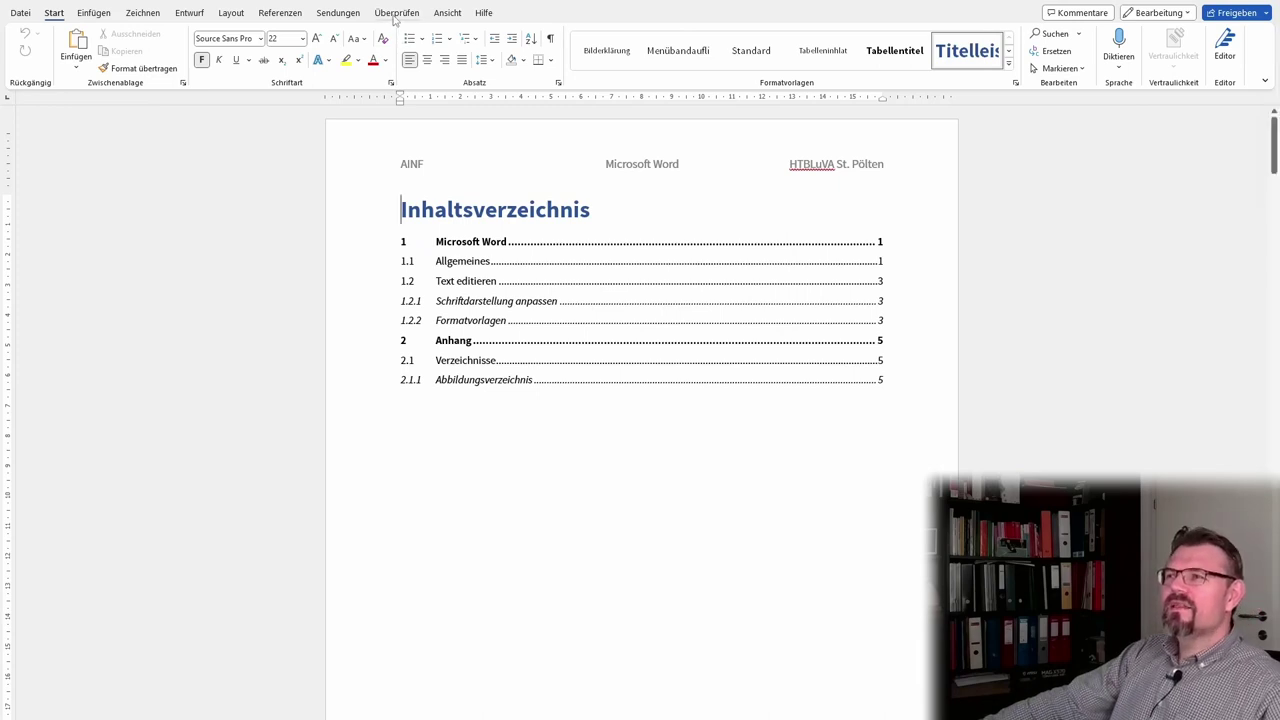
click(396, 13)
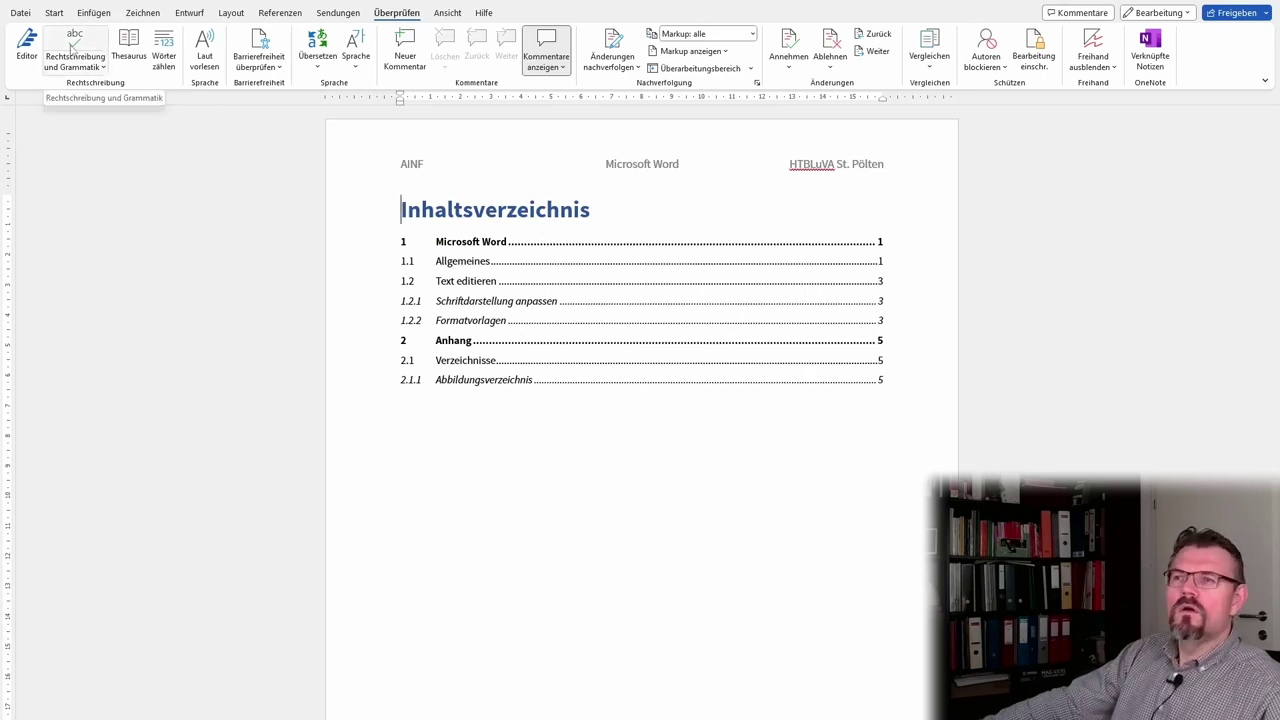
click(88, 67)
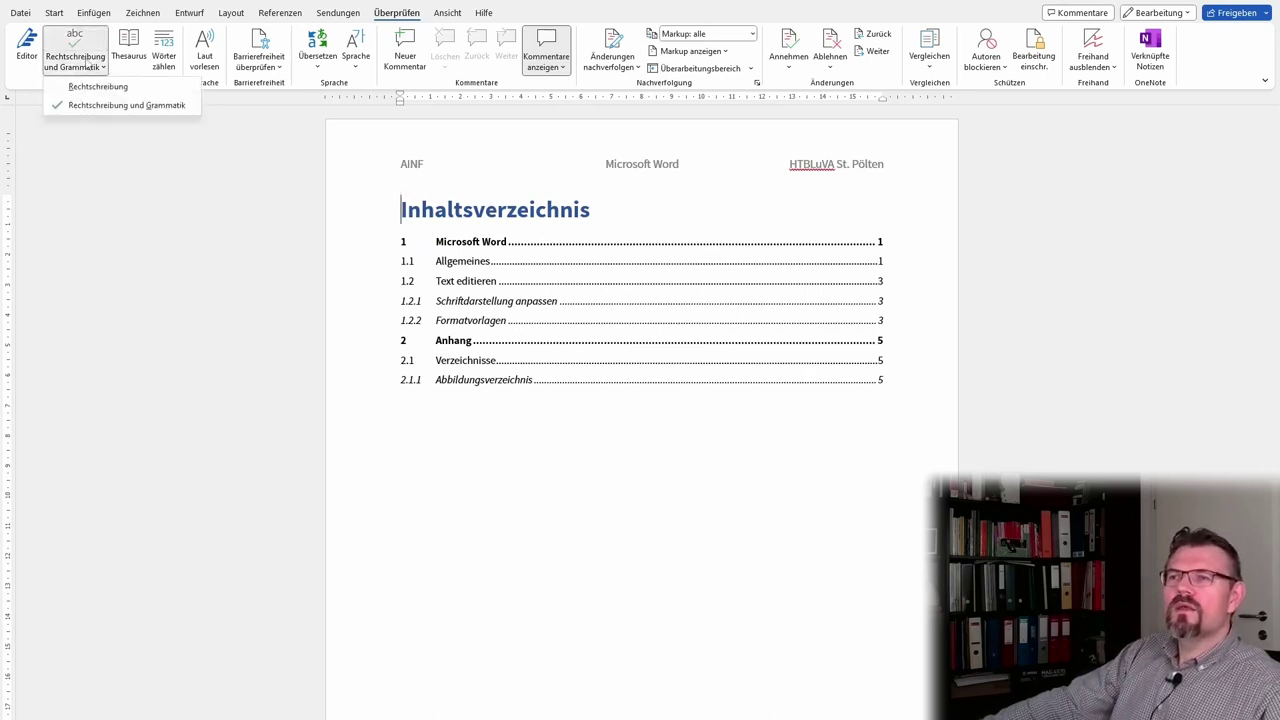
click(86, 47)
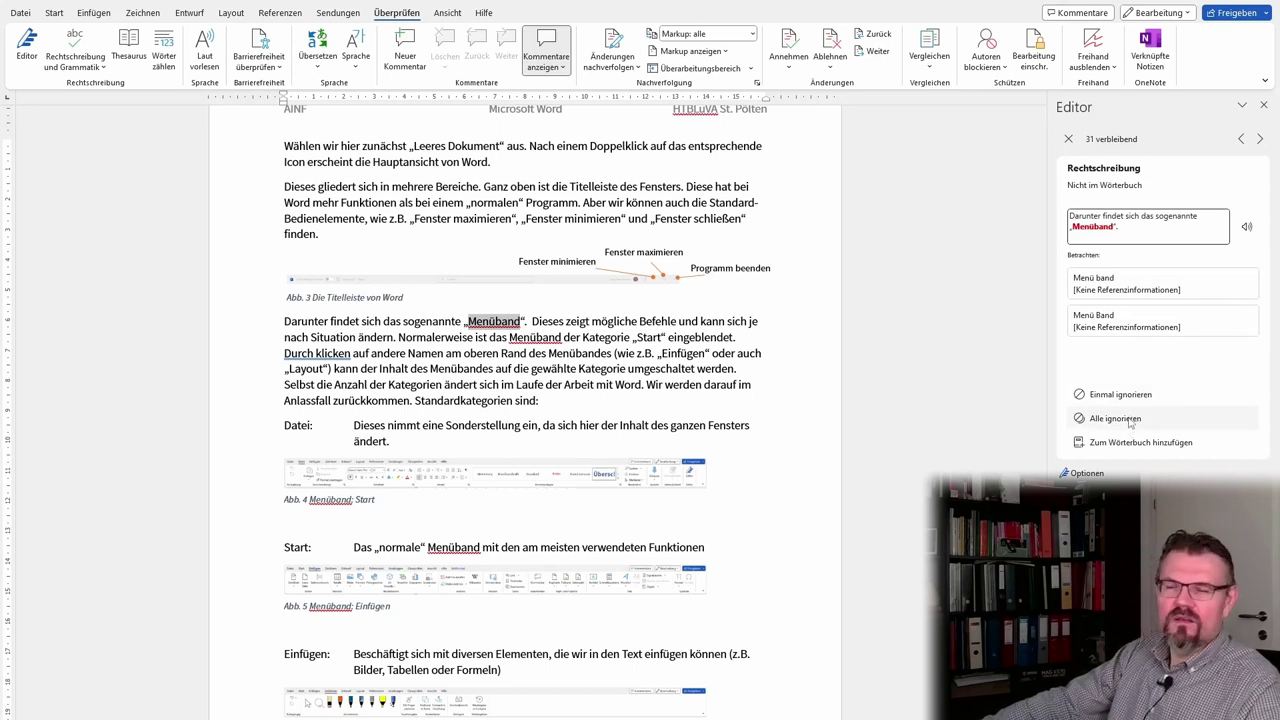
Step: Ignore every occurrence of 'Menüband' with Alle ignorieren
click(1130, 419)
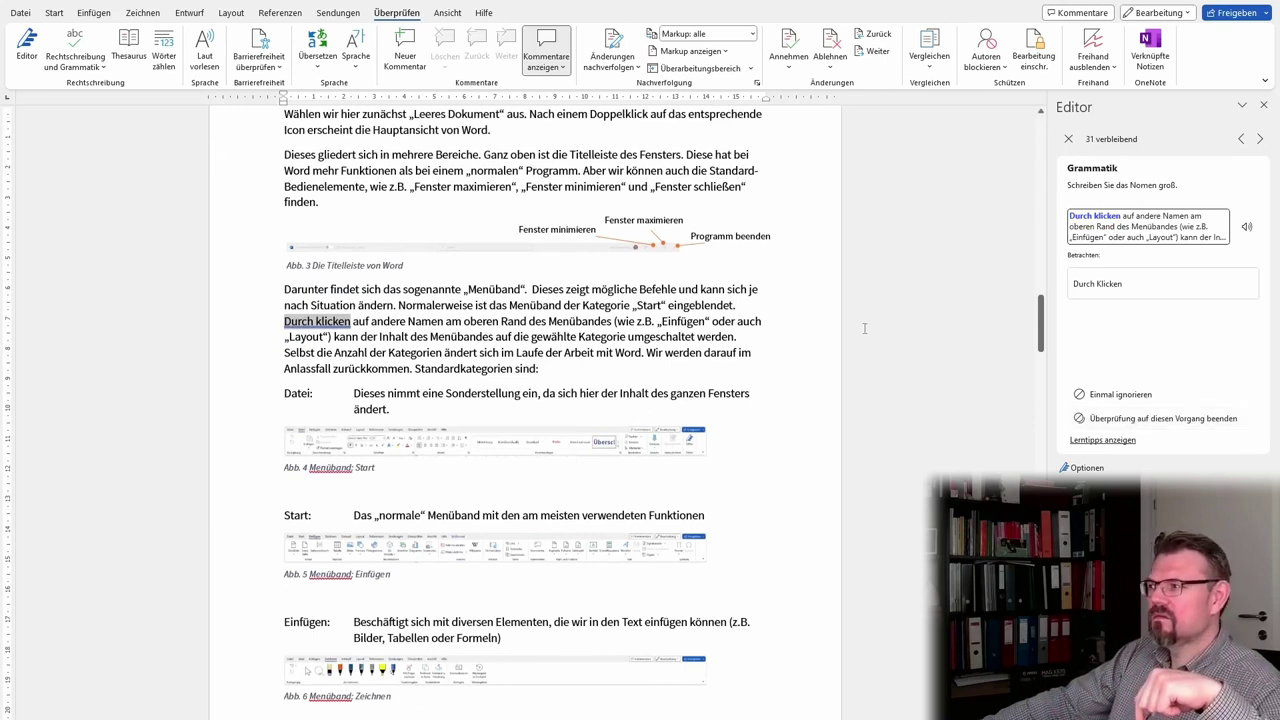
Step: Close the Editor pane and return to the top of the handout
click(1263, 106)
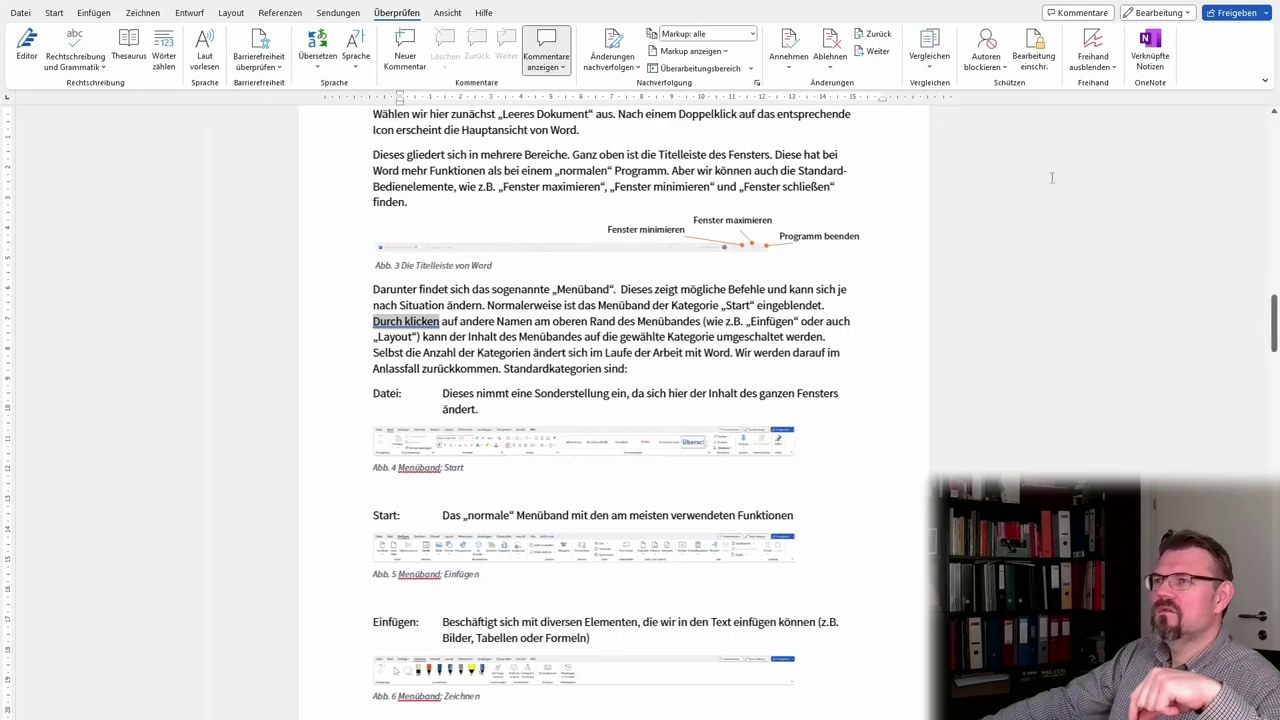
scroll(558, 306, up, 5)
scroll(558, 306, up, 3)
scroll(558, 306, up, 3)
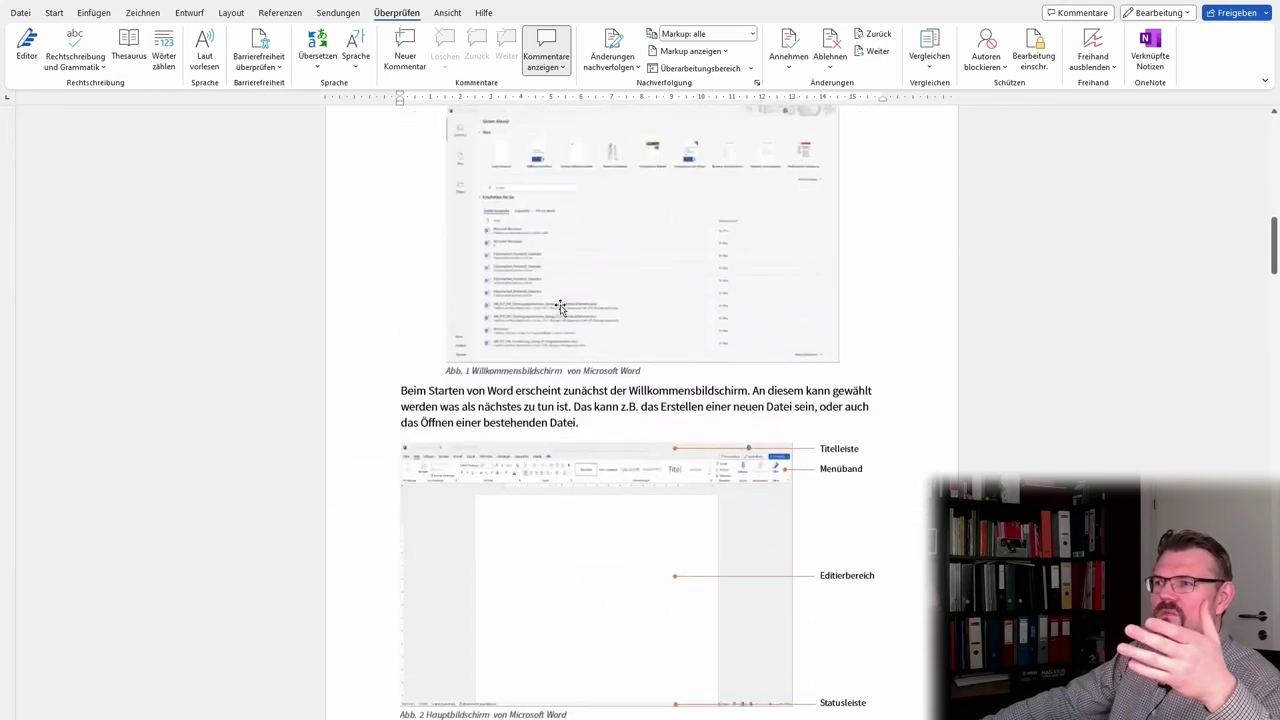
scroll(558, 306, up, 1)
scroll(558, 306, up, 3)
scroll(560, 305, up, 2)
scroll(563, 303, up, 3)
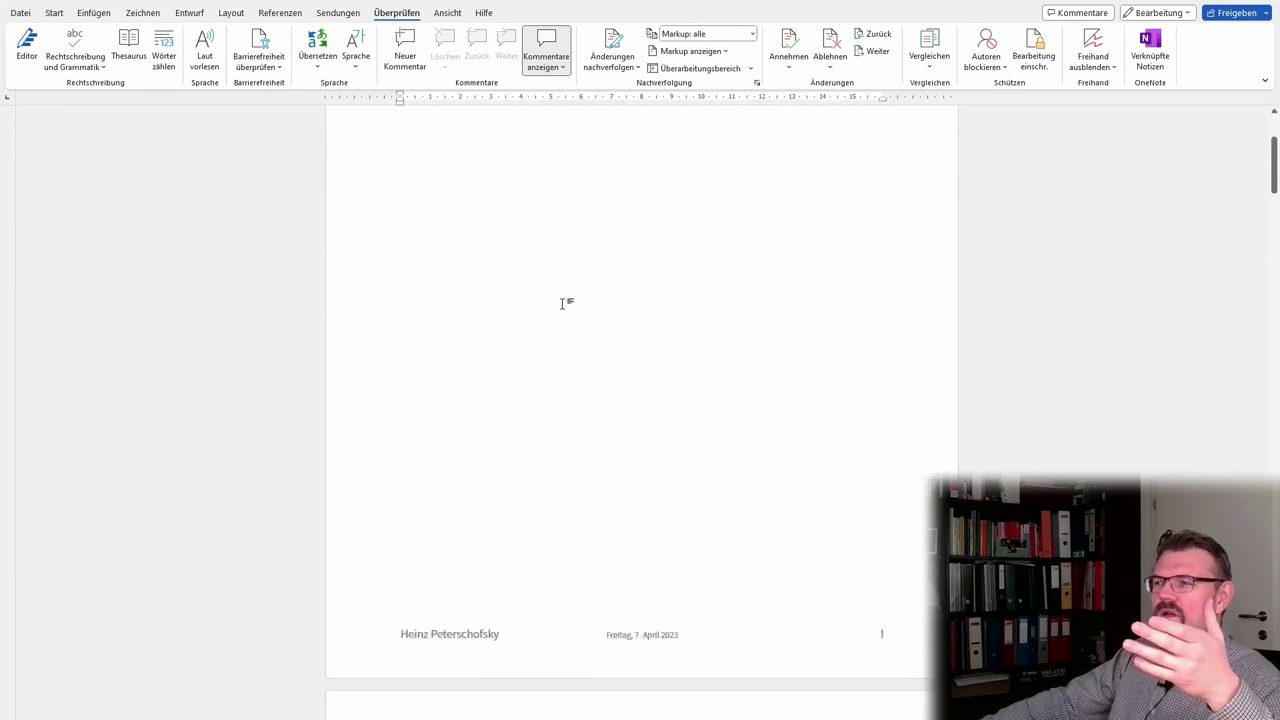
scroll(560, 300, up, 4)
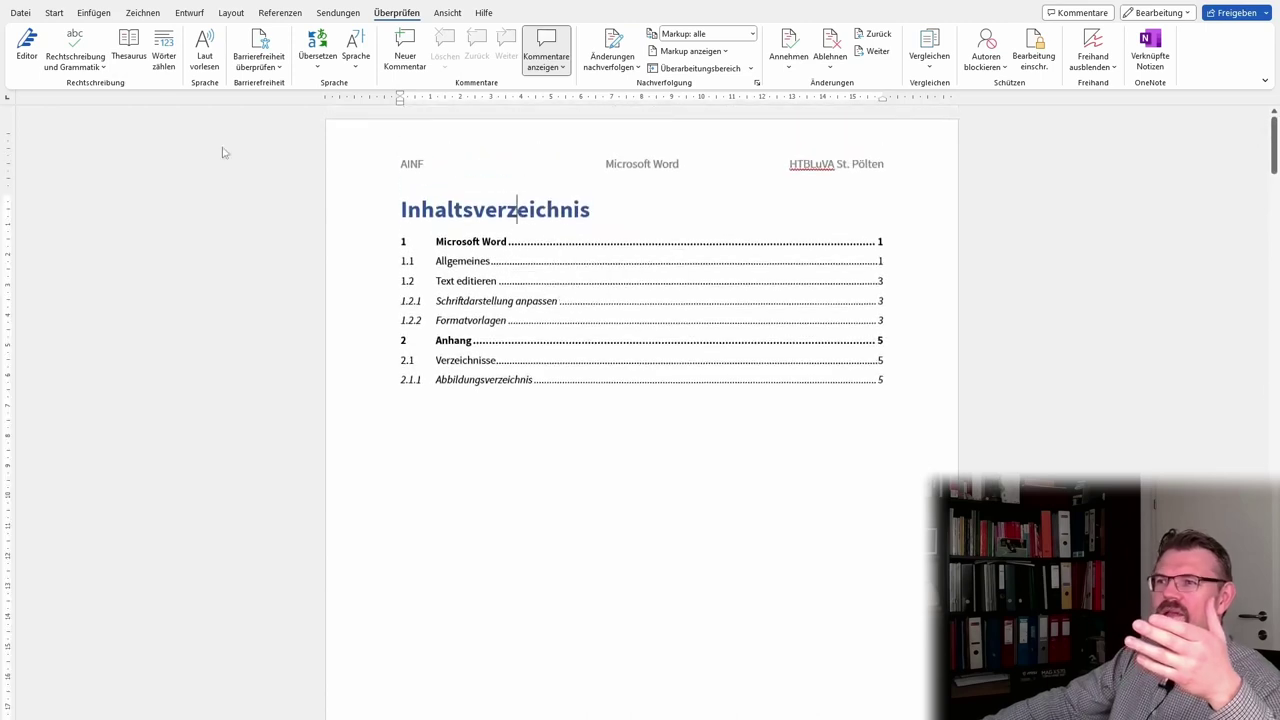
Step: Reopen the Editor, which flags 'Durch klicken' with 27 issues remaining
click(85, 57)
scroll(703, 288, down, 1)
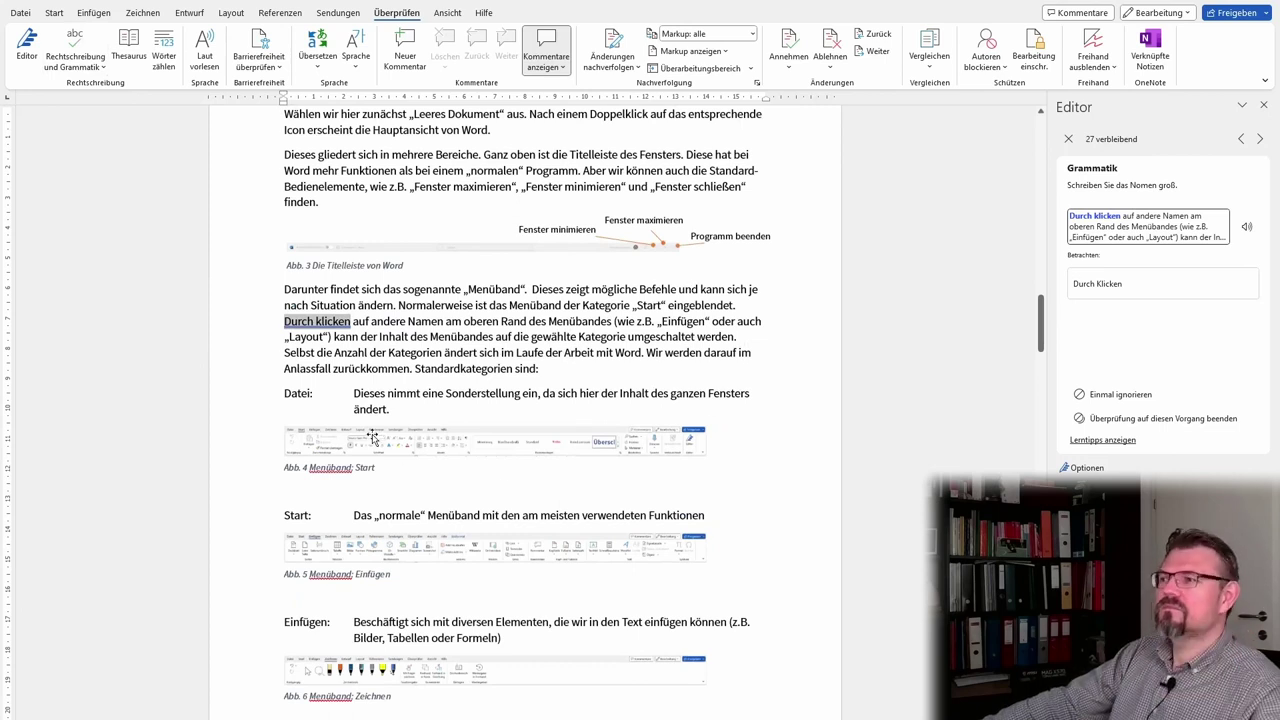
scroll(1043, 360, up, 3)
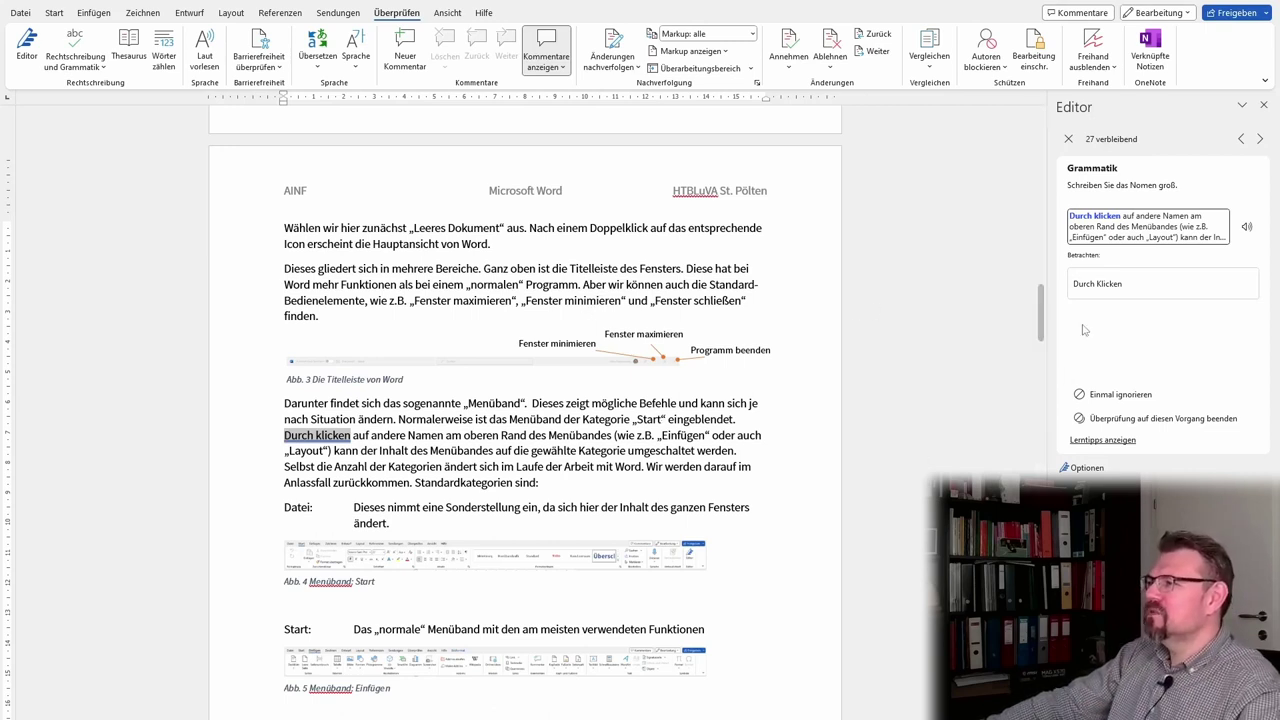
Step: Accept the capitalised correction 'Durch Klicken'
click(1148, 288)
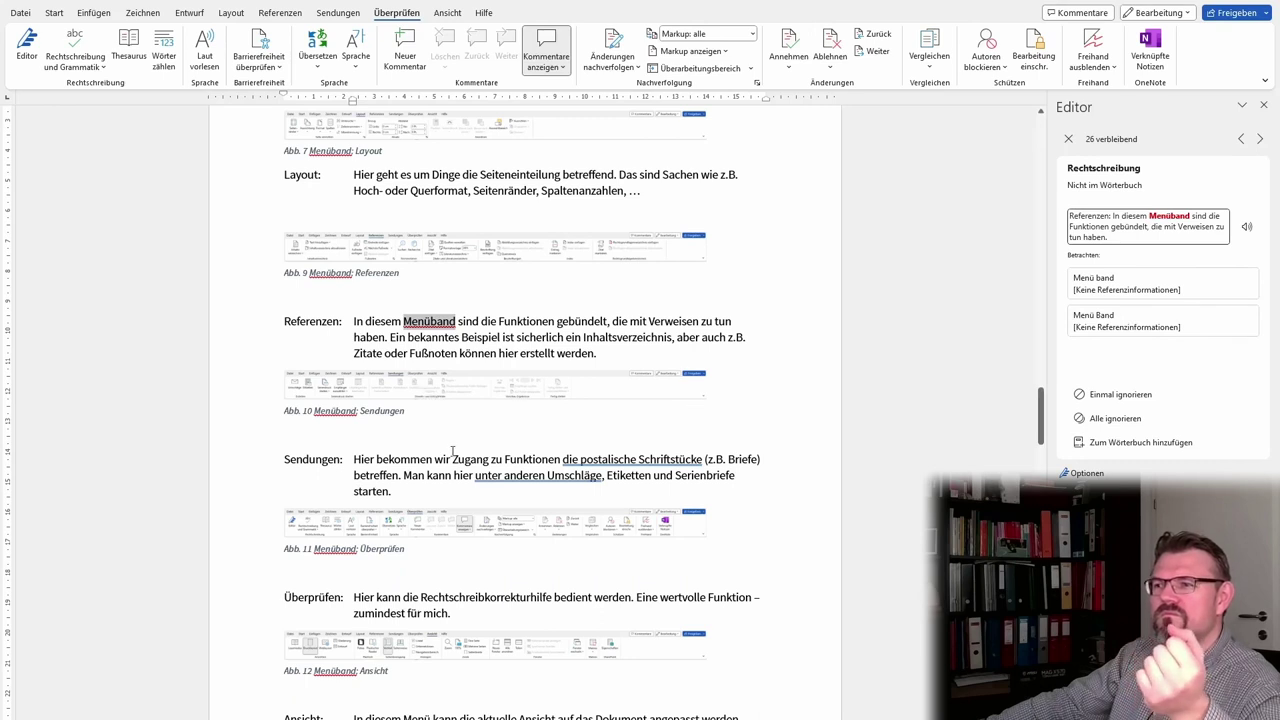
scroll(452, 452, up, 3)
scroll(452, 452, up, 3)
scroll(452, 452, up, 3)
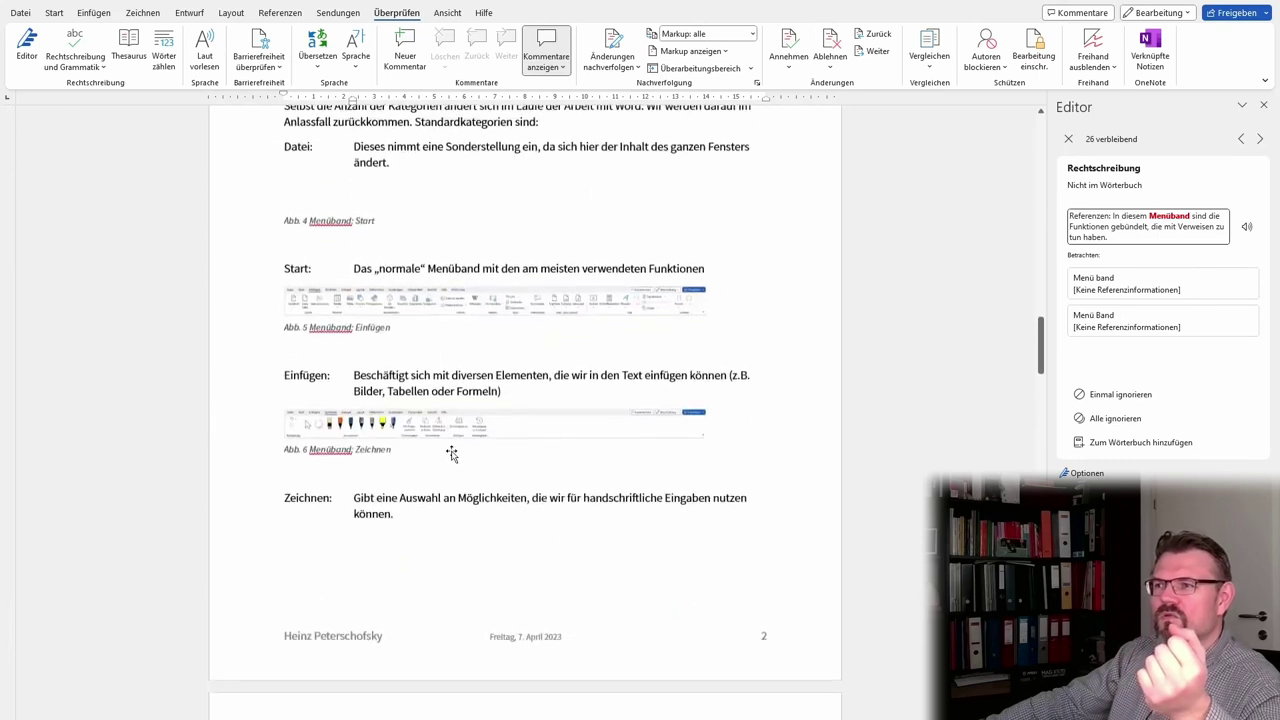
scroll(452, 452, up, 3)
scroll(452, 452, up, 2)
scroll(452, 452, up, 3)
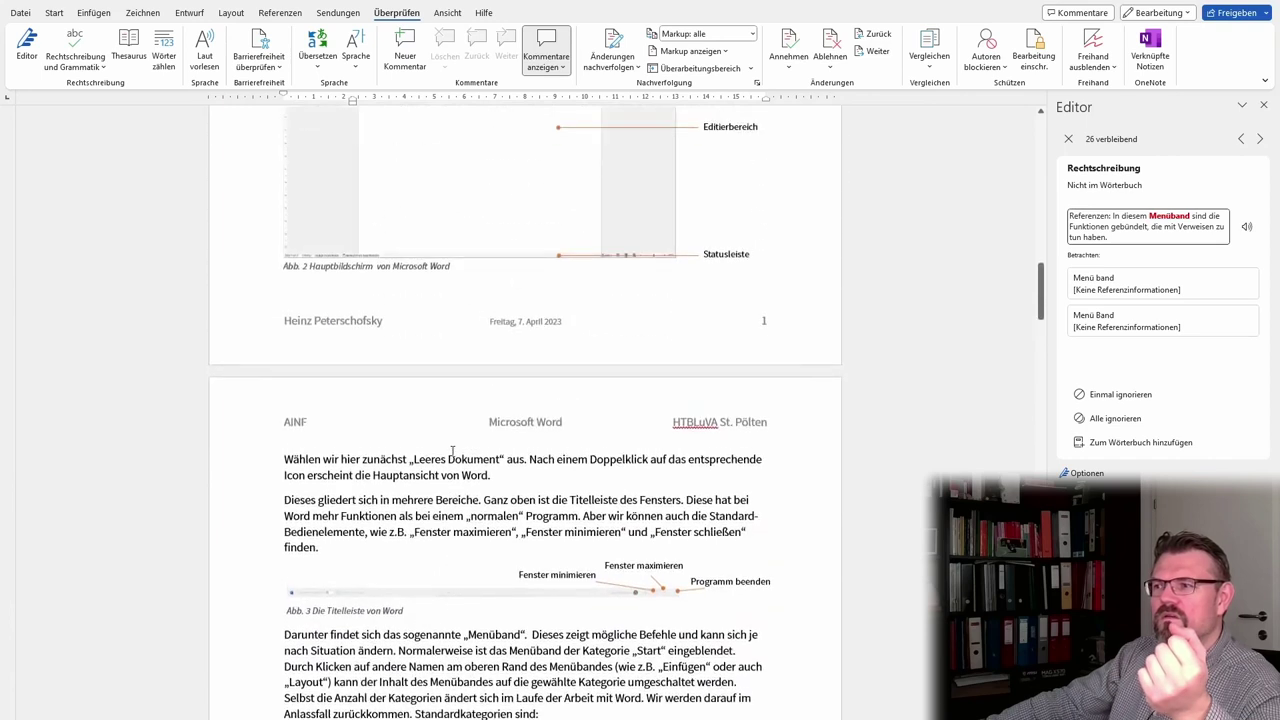
scroll(452, 452, up, 3)
scroll(452, 454, up, 3)
scroll(452, 454, up, 2)
Step: Add 'Menüband' to the dictionary with Zum Wörterbuch hinzufügen
scroll(452, 454, down, 3)
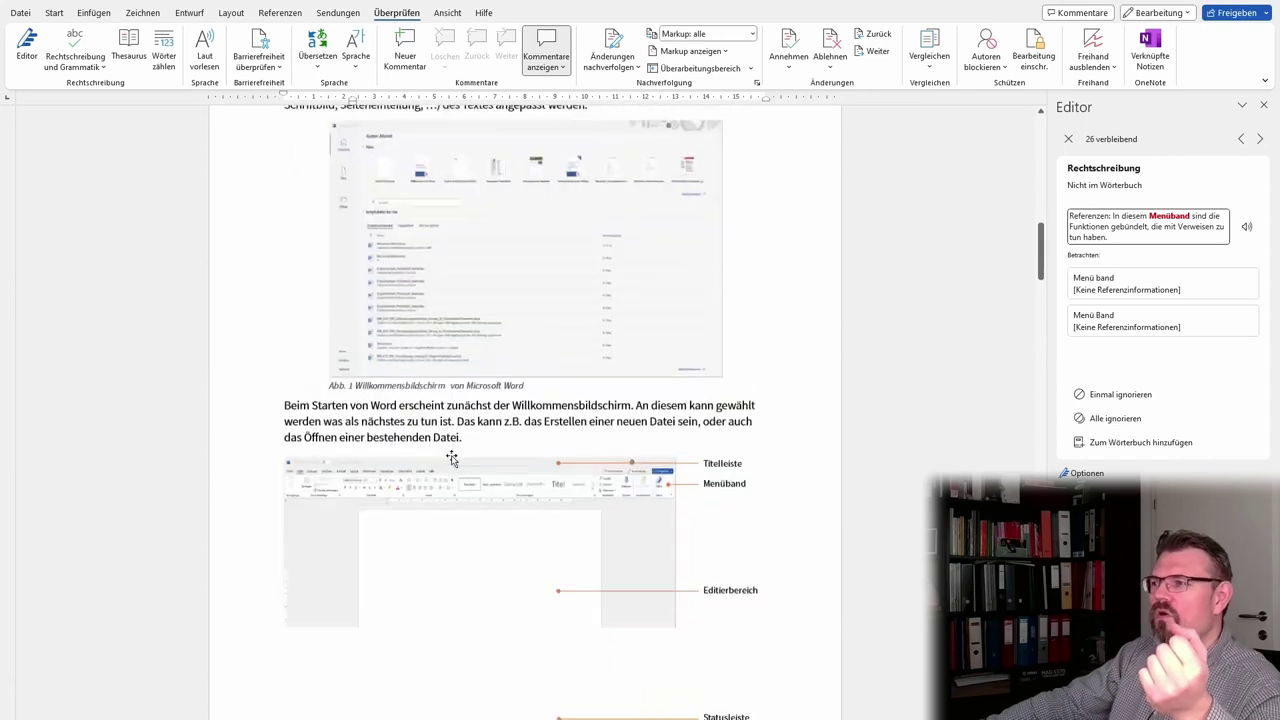
scroll(452, 458, down, 3)
scroll(452, 461, down, 5)
scroll(722, 447, down, 3)
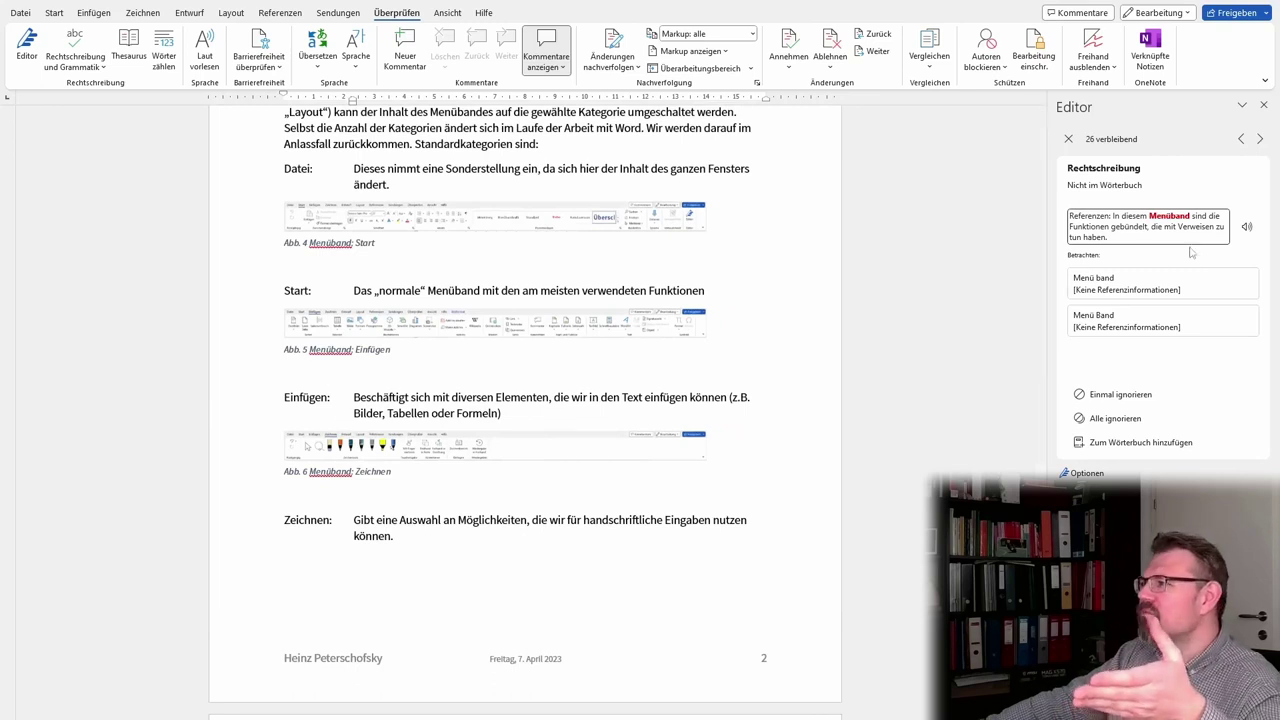
click(1125, 447)
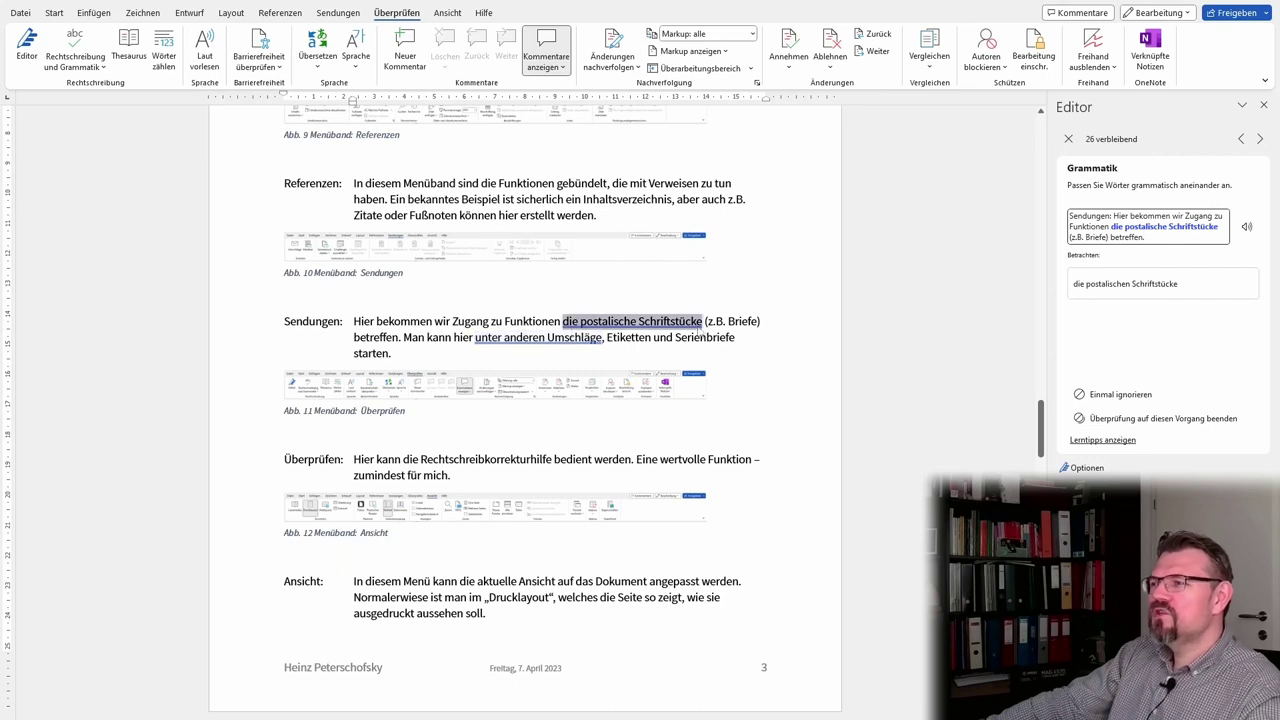
Step: Insert a comma after 'Funktionen' and continue the check to 'unter anderen Umschläge'
click(558, 321)
text(,)
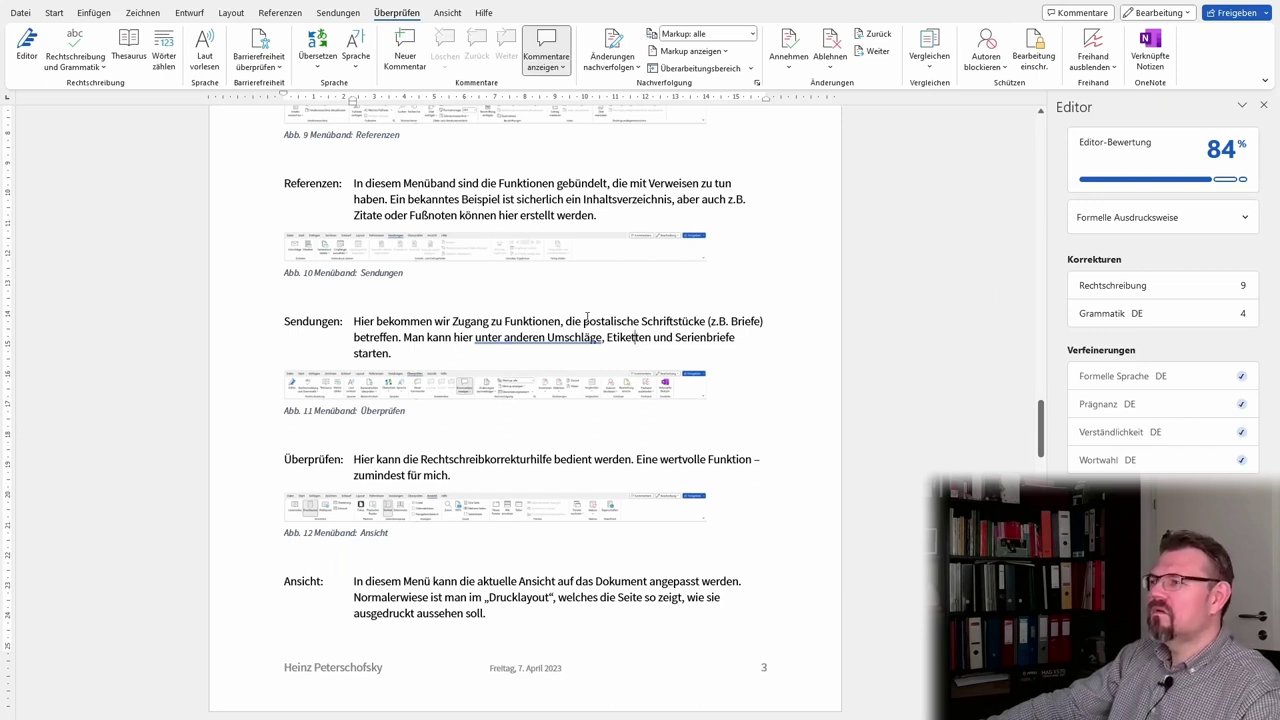
click(84, 46)
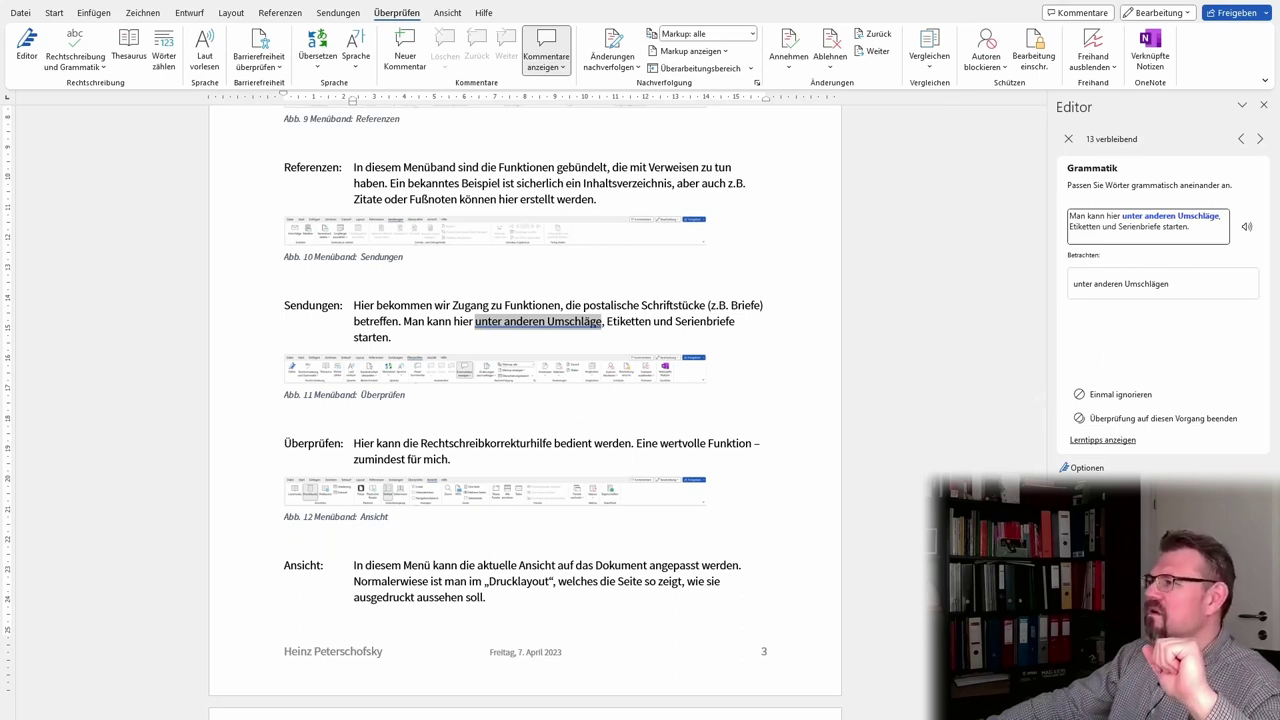
Step: Skip the todo notes, accept 'werden,' and 'DIN-A4-Blatt', and resolve 'in ein Zeile'
click(1260, 140)
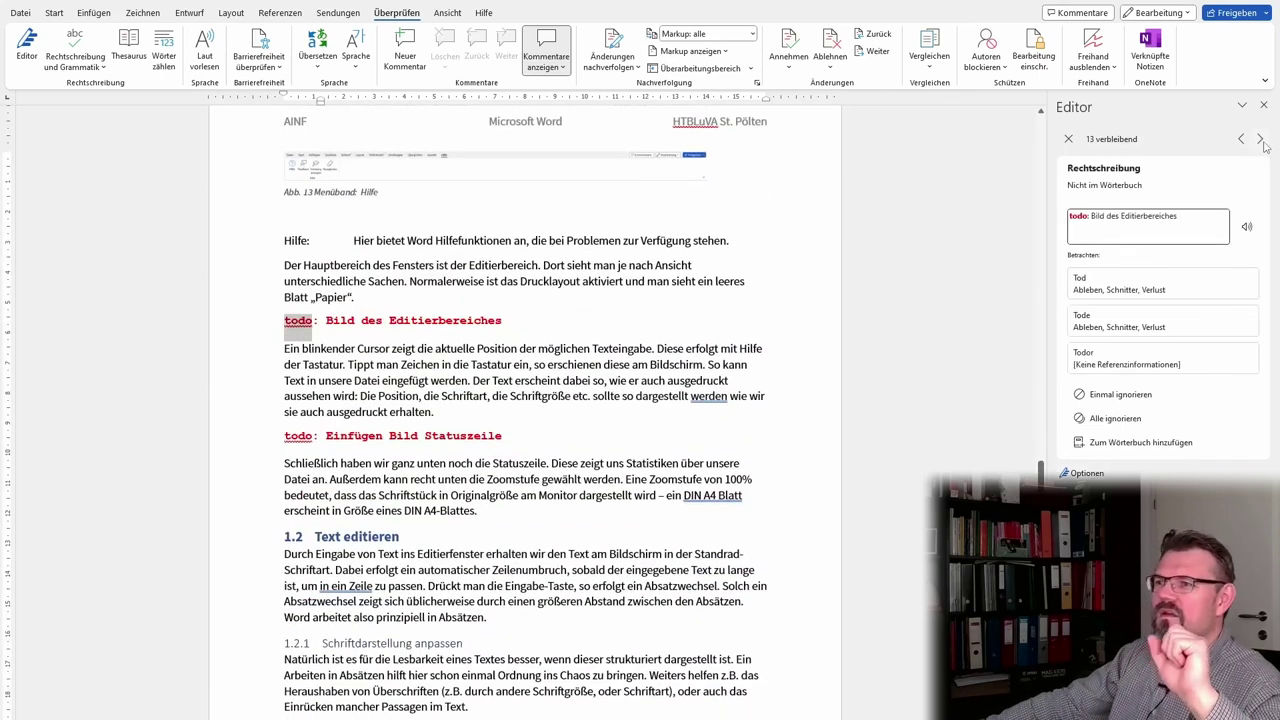
click(1260, 140)
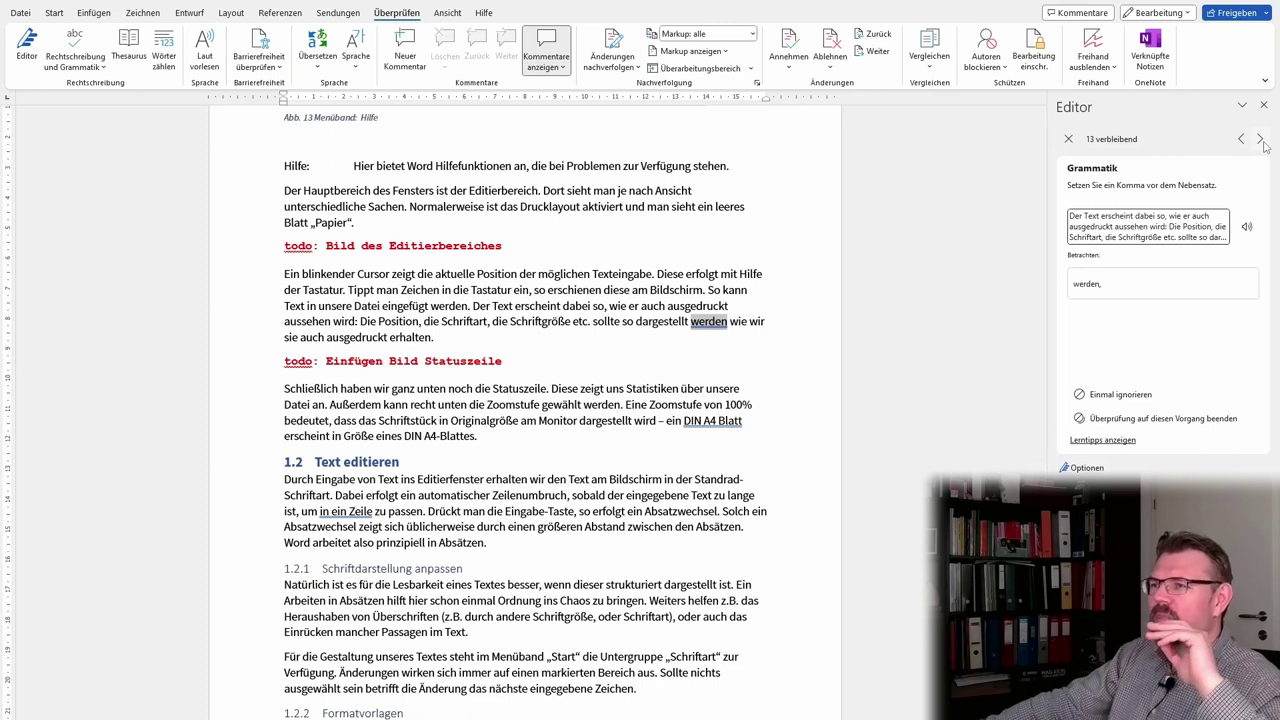
click(1113, 284)
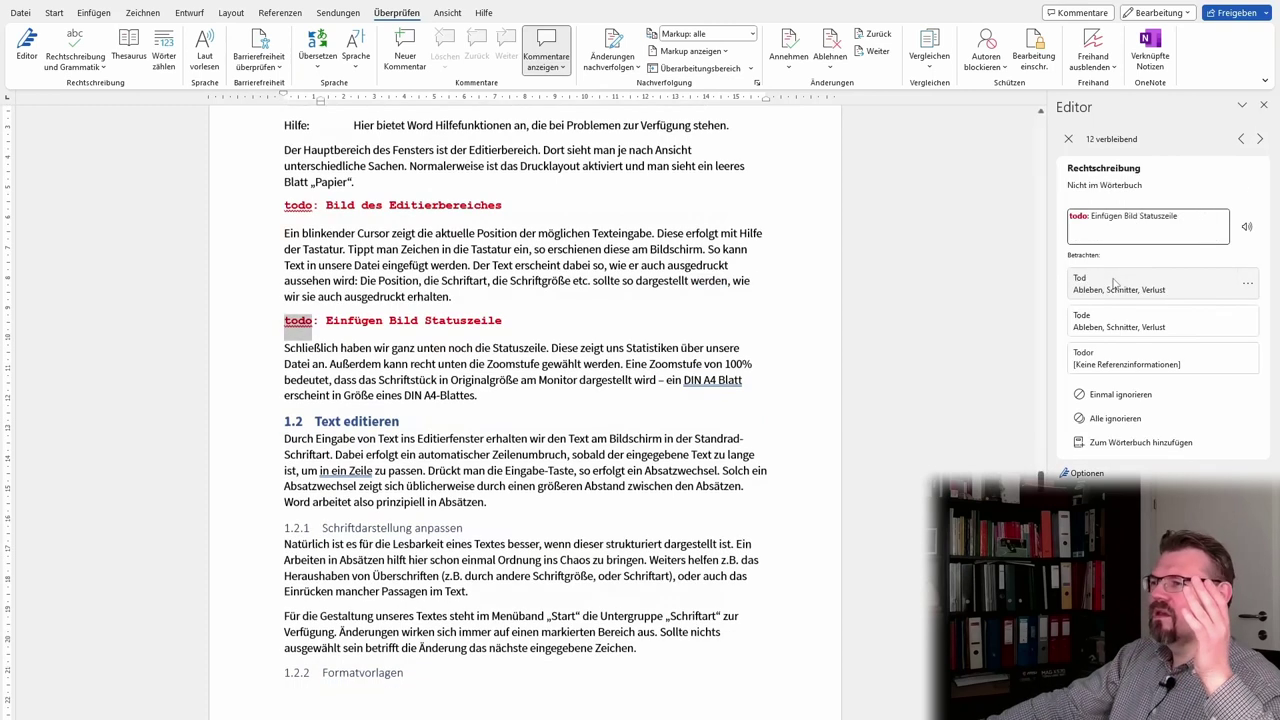
click(1258, 140)
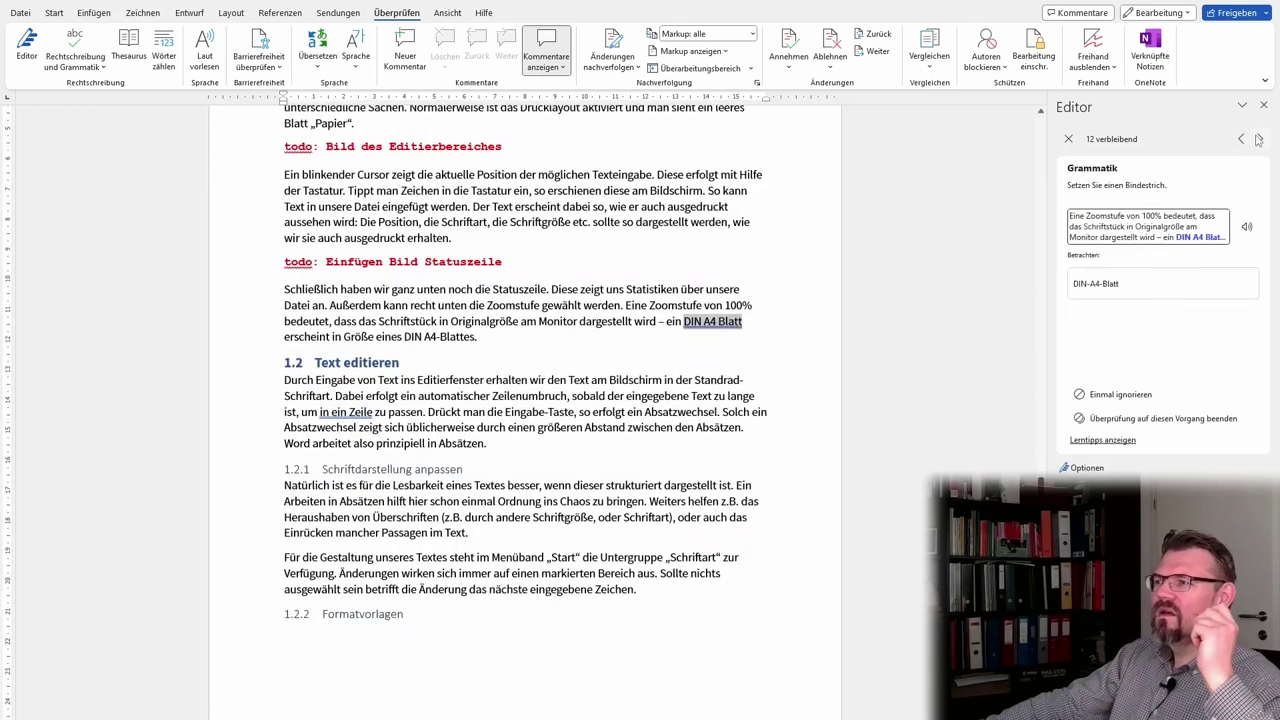
click(1112, 285)
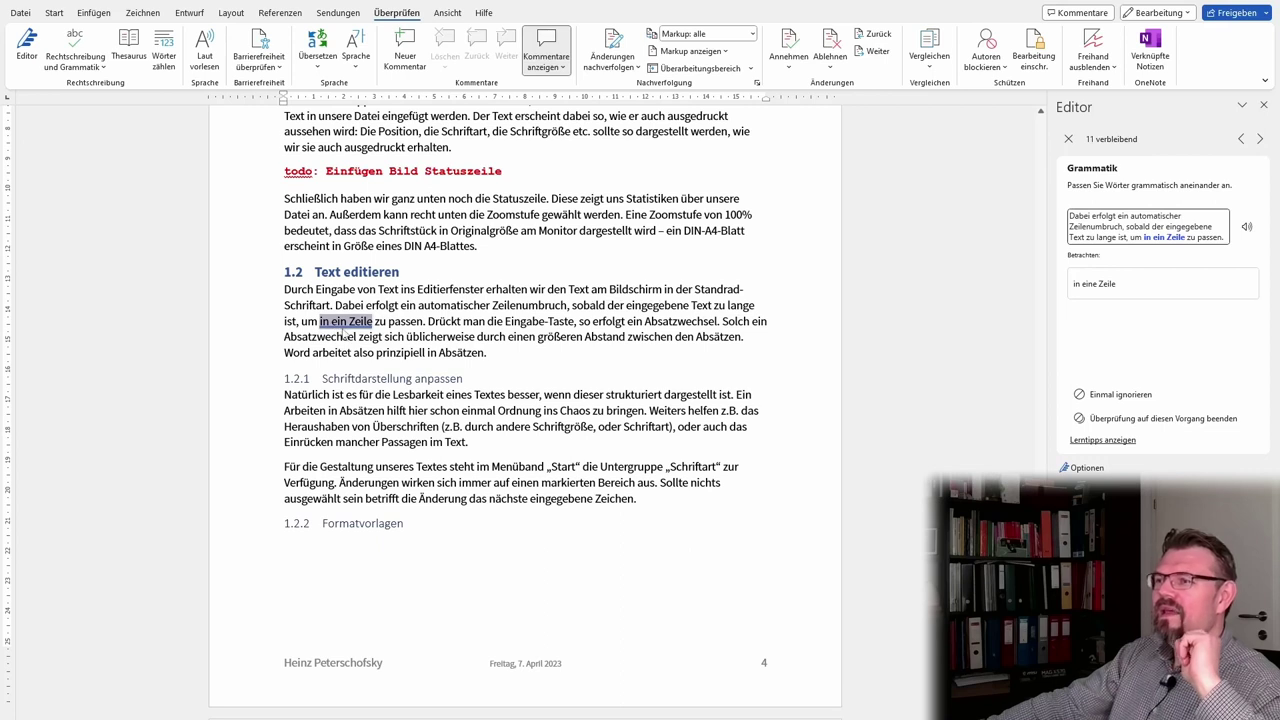
click(1130, 284)
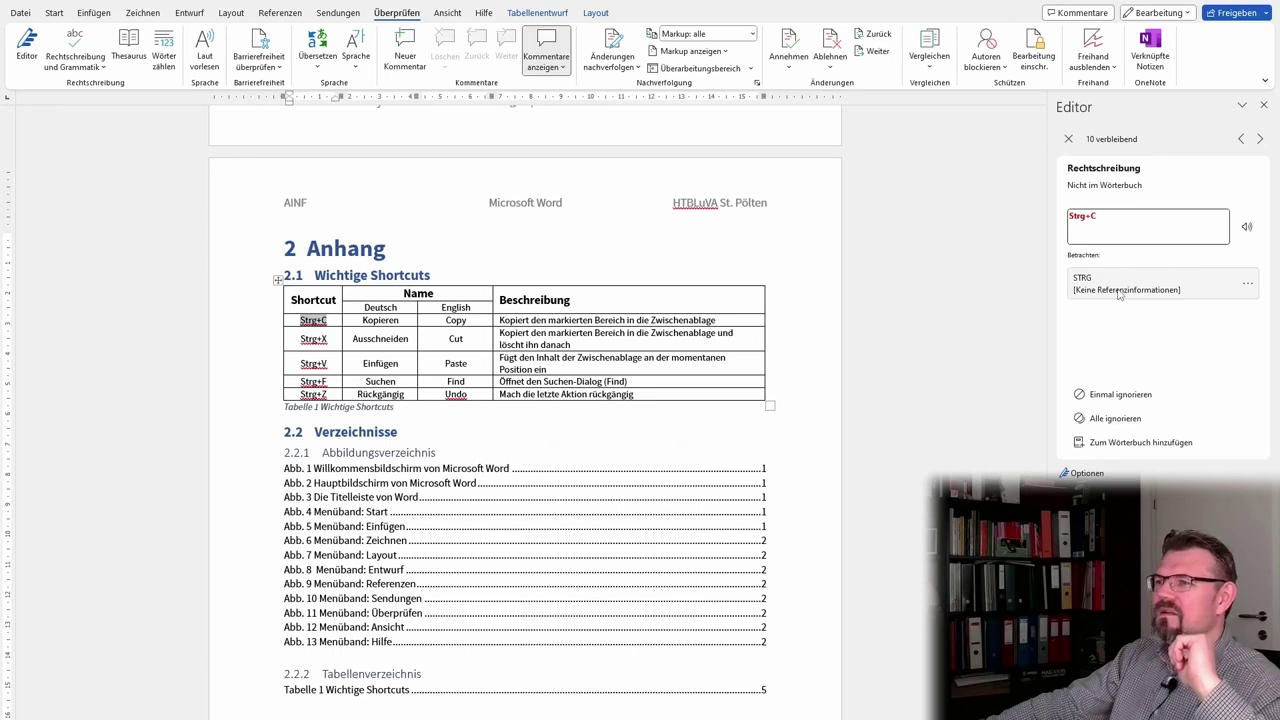
Step: Ignore each flagged shortcut from Strg+C to Strg+Z once, then Undo, reaching the 93% overview
click(1105, 394)
click(1107, 396)
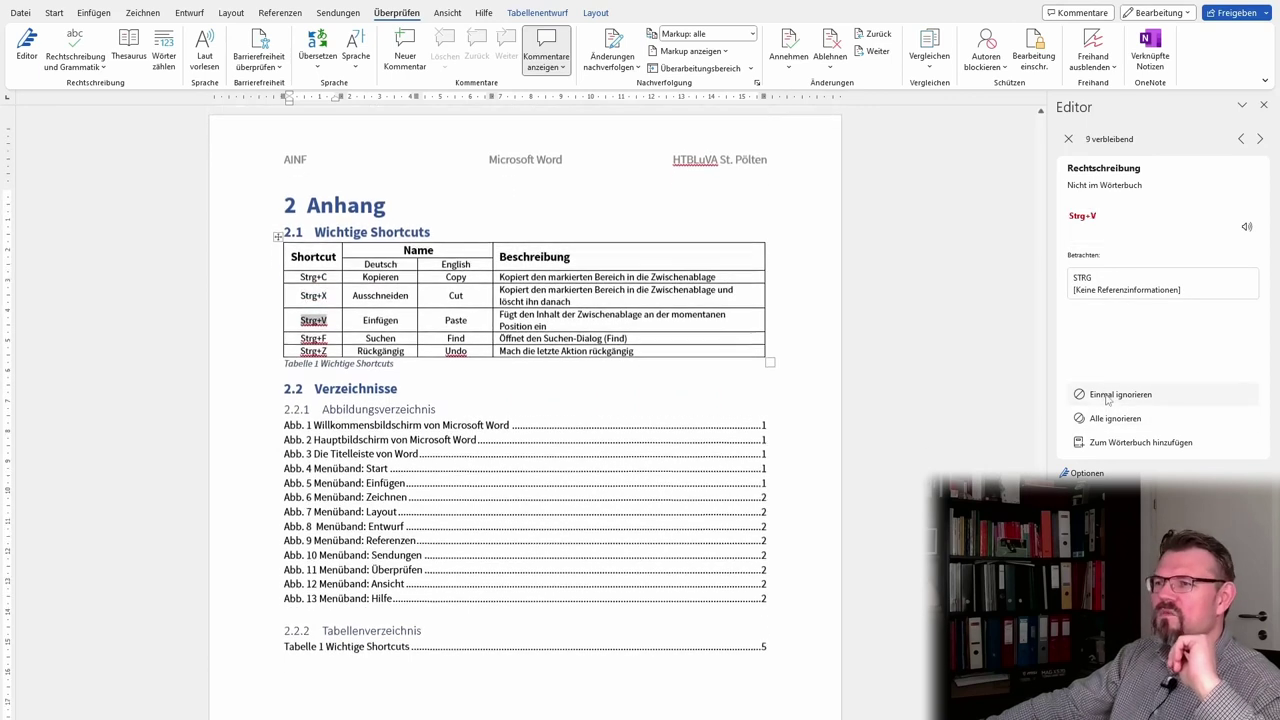
click(1107, 396)
click(1107, 396)
click(1107, 396)
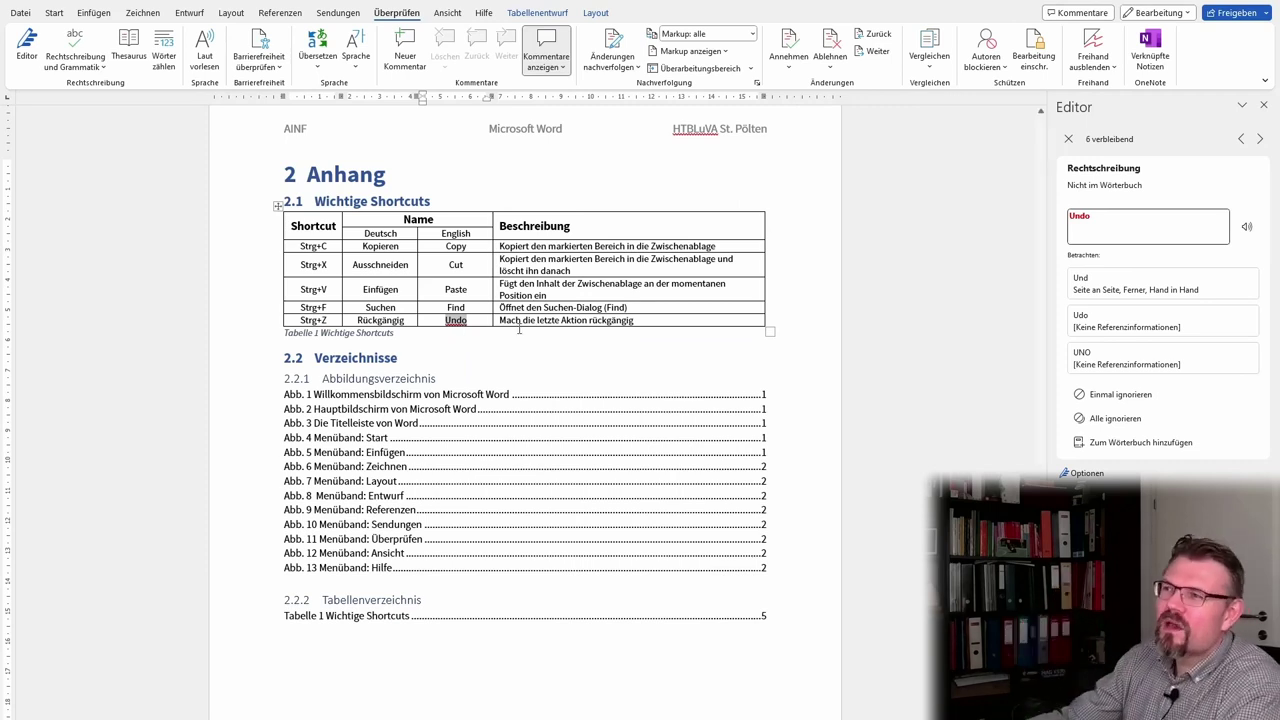
click(456, 320)
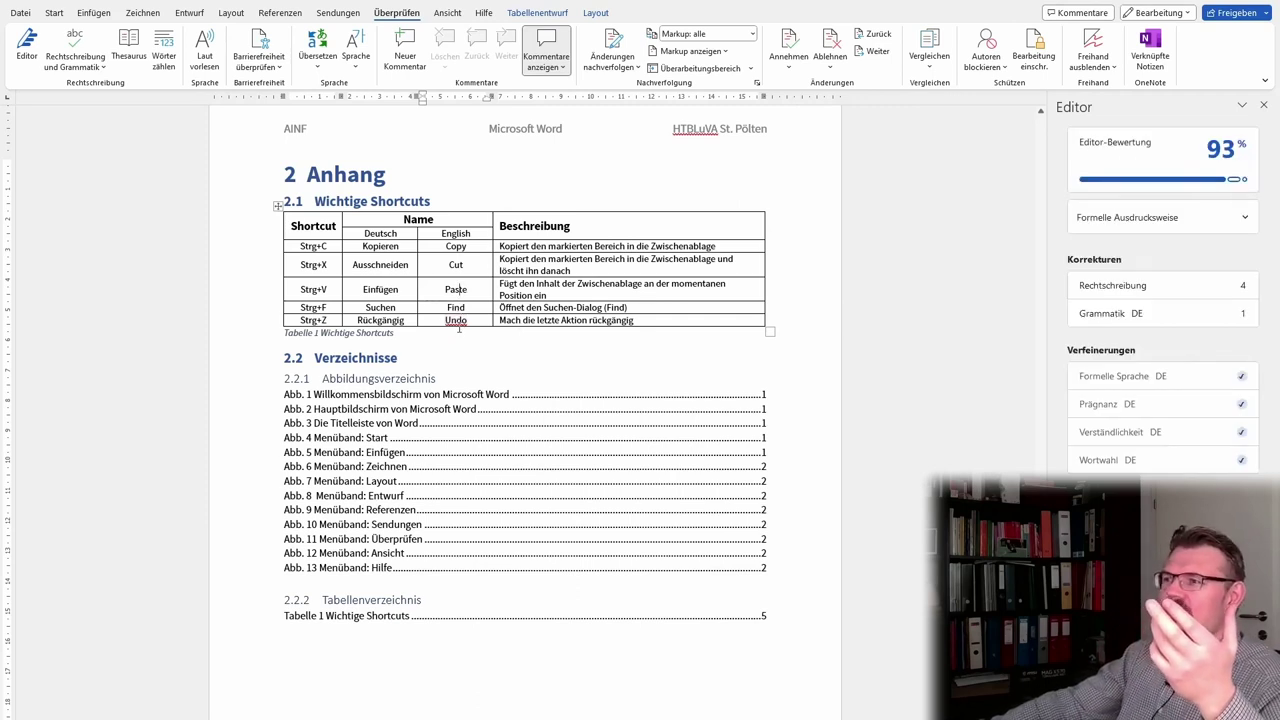
Step: Set the proofing language of 'Undo' to Englisch (Vereinigtes Königreich)
right_click(456, 322)
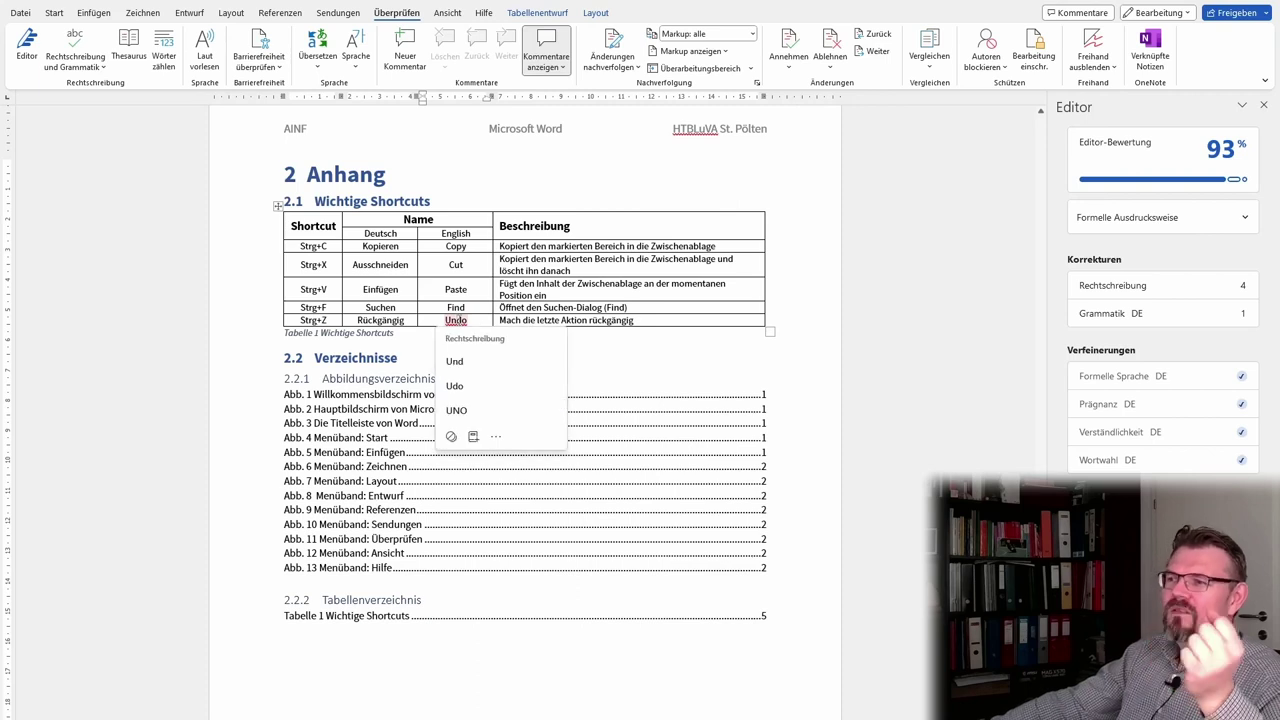
right_click(458, 327)
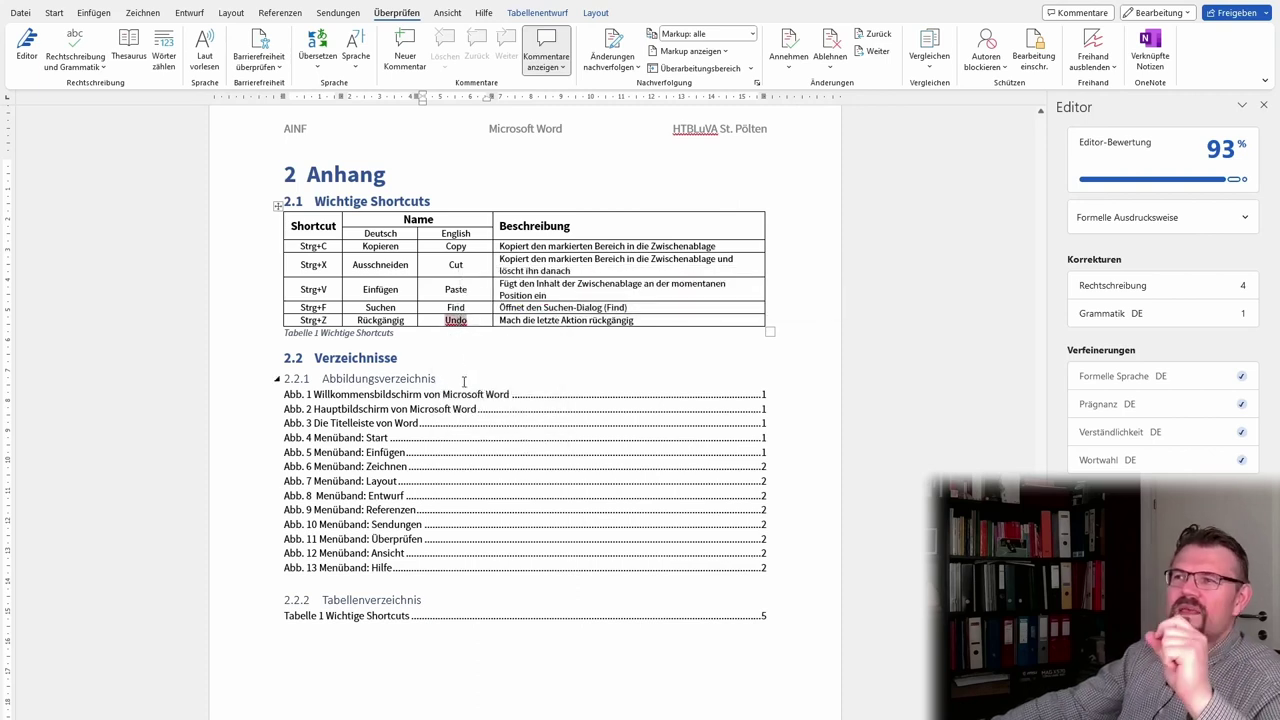
click(359, 70)
click(357, 58)
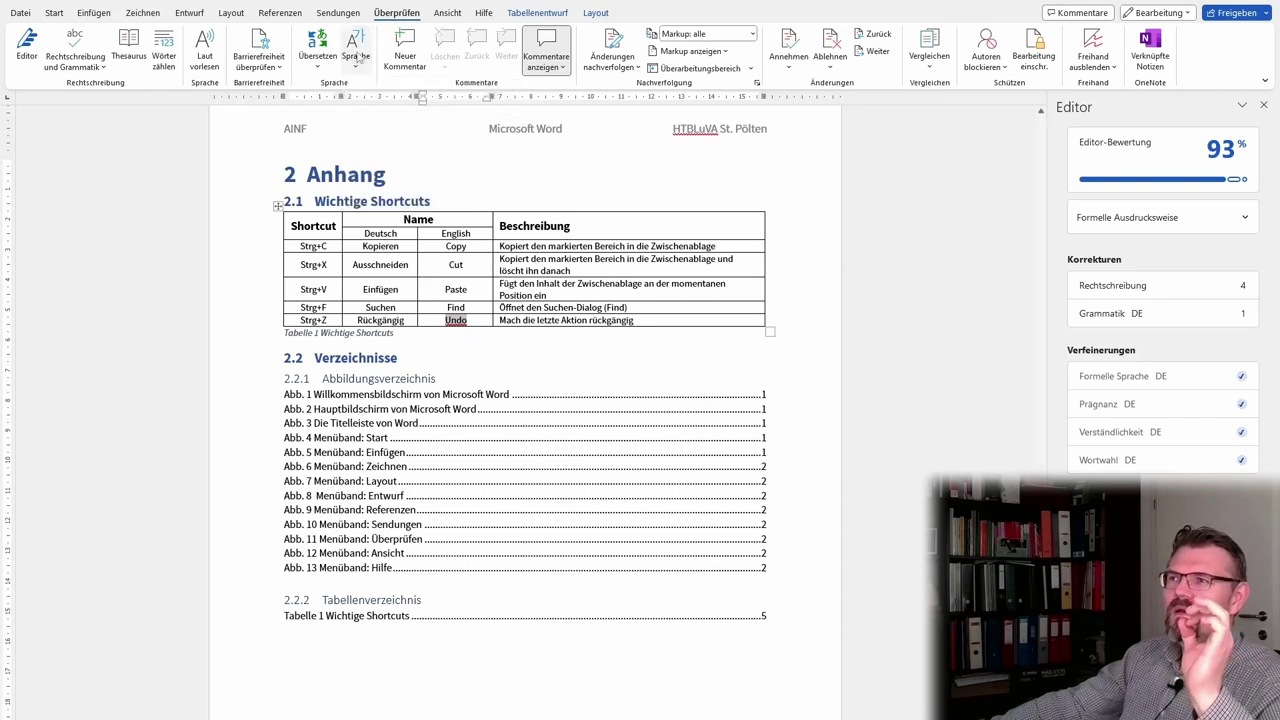
click(359, 68)
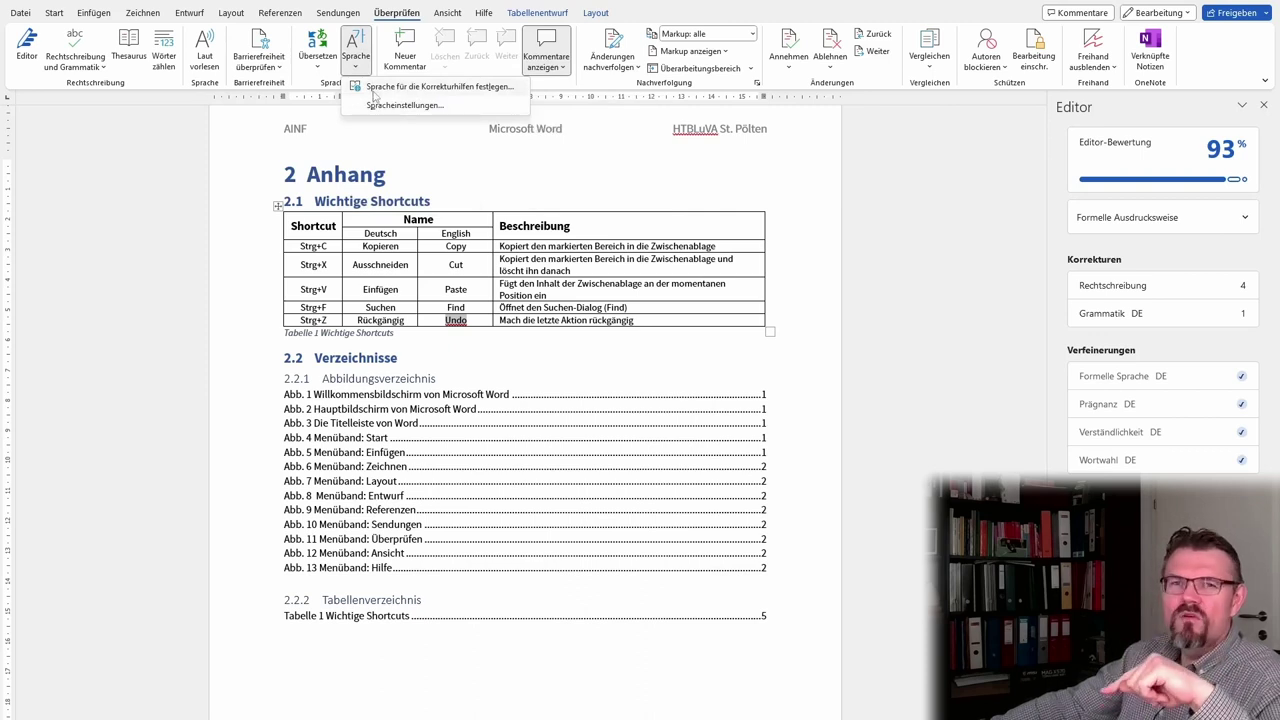
click(374, 90)
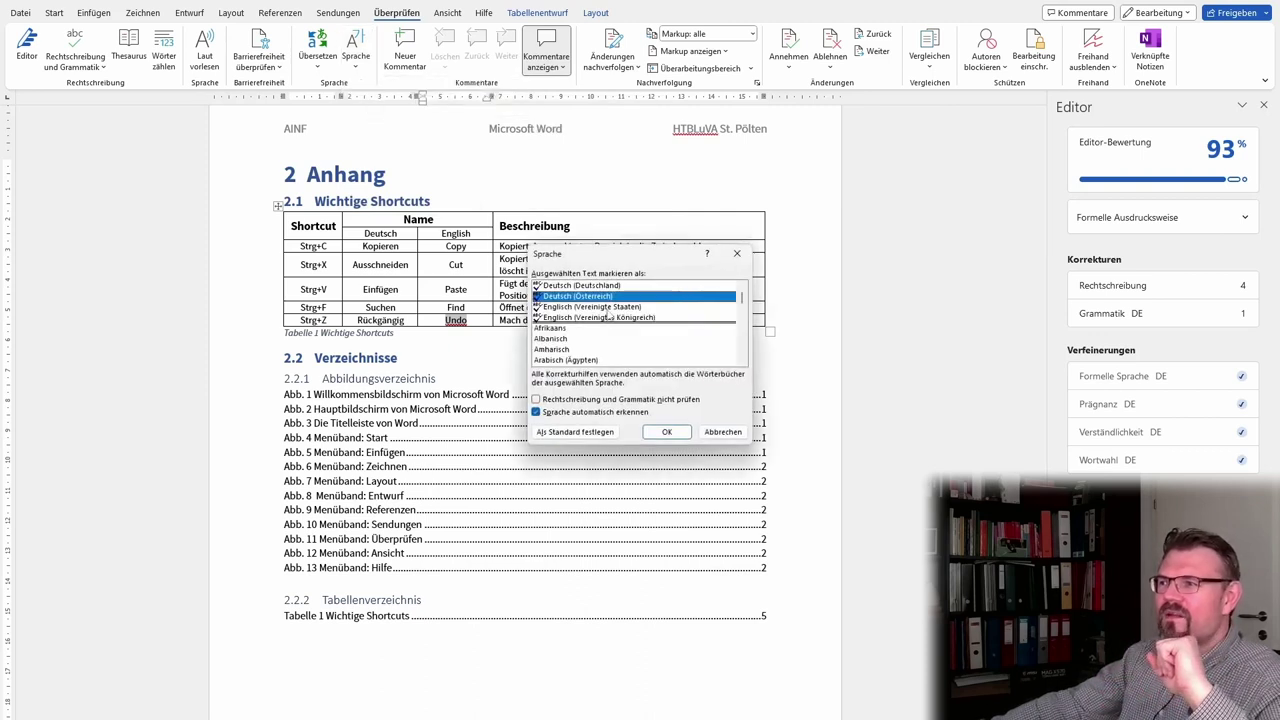
click(610, 318)
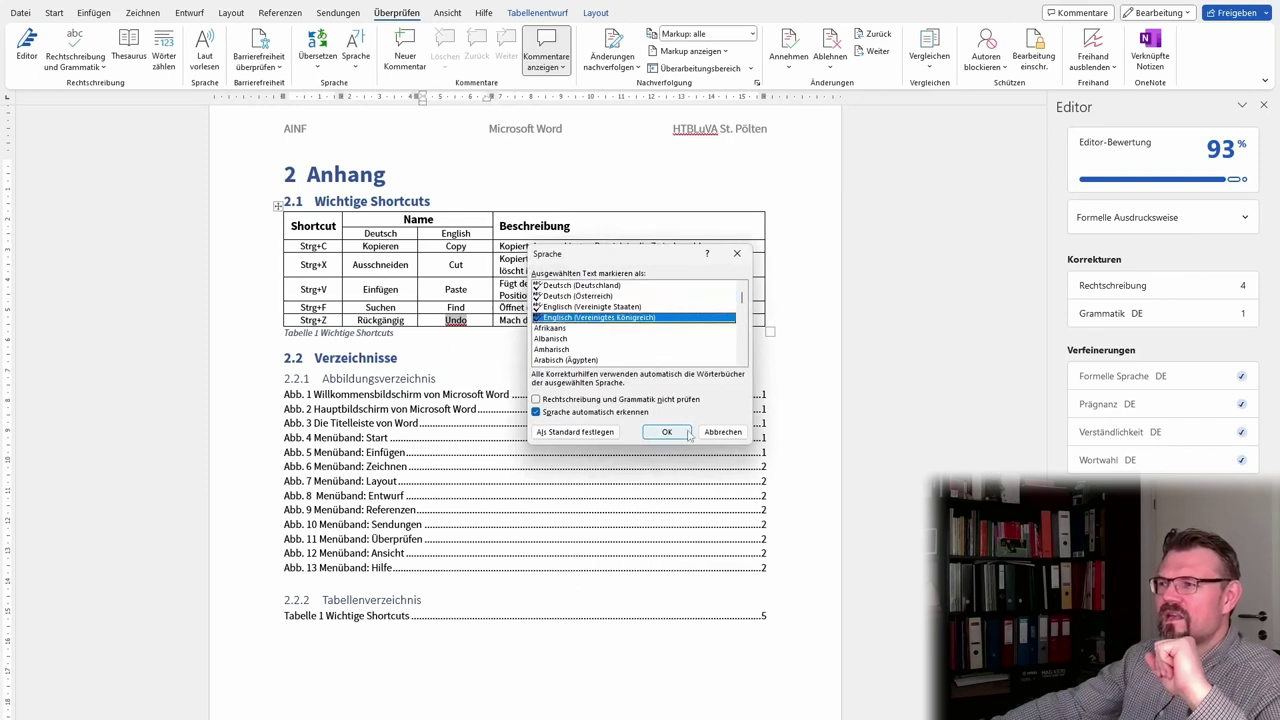
click(678, 436)
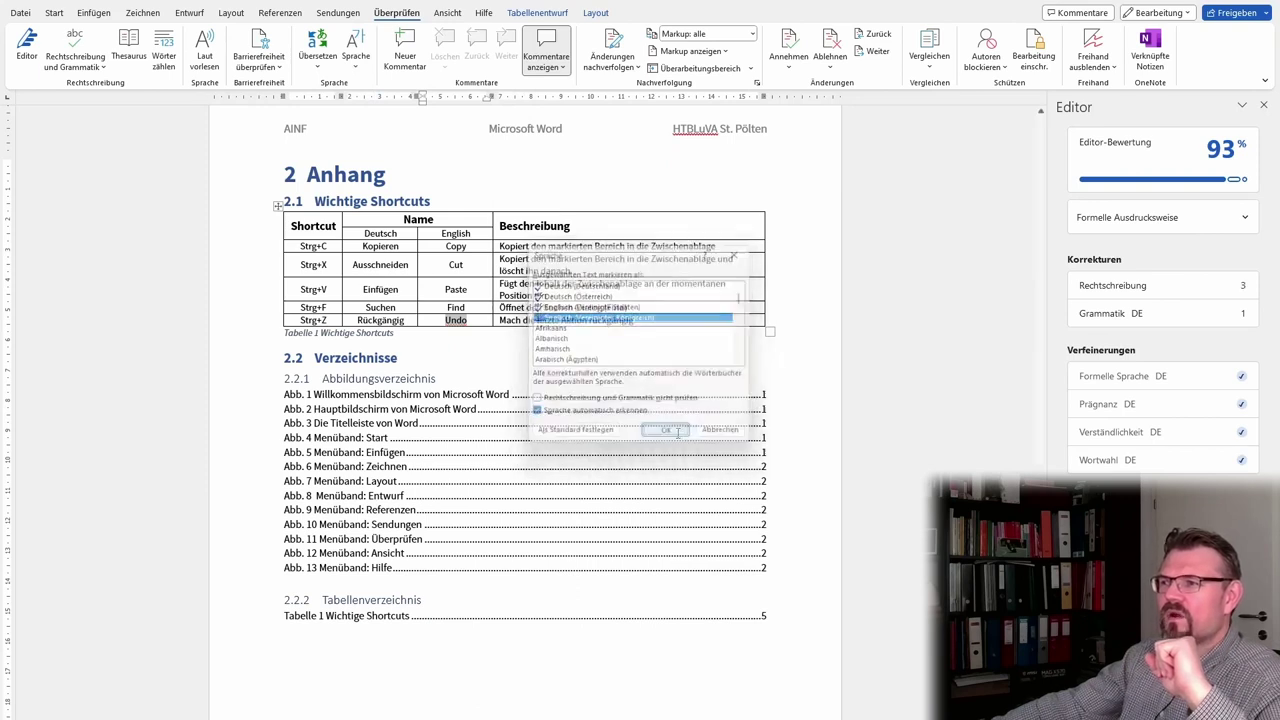
click(482, 310)
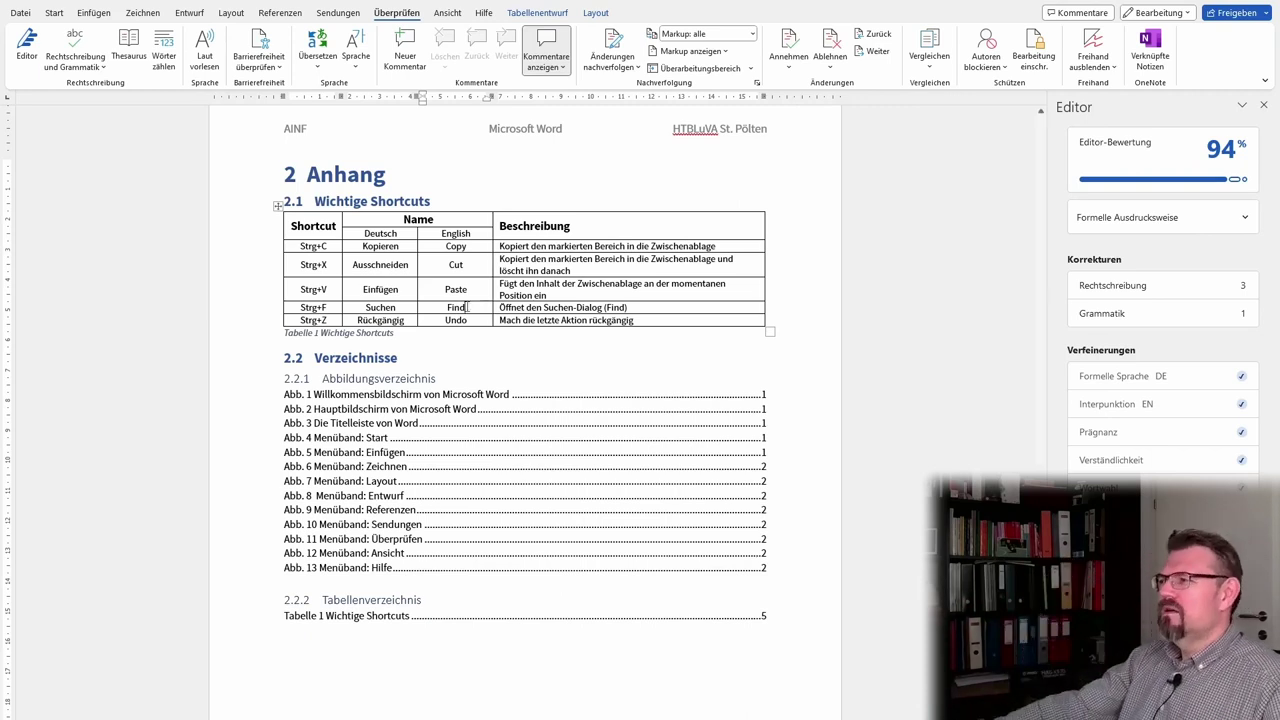
Step: Rerun the check, ignoring all 'HTBLuVA', then the 'Umschläge' suggestion and first 'todo' once
scroll(429, 414, down, 3)
scroll(429, 414, down, 2)
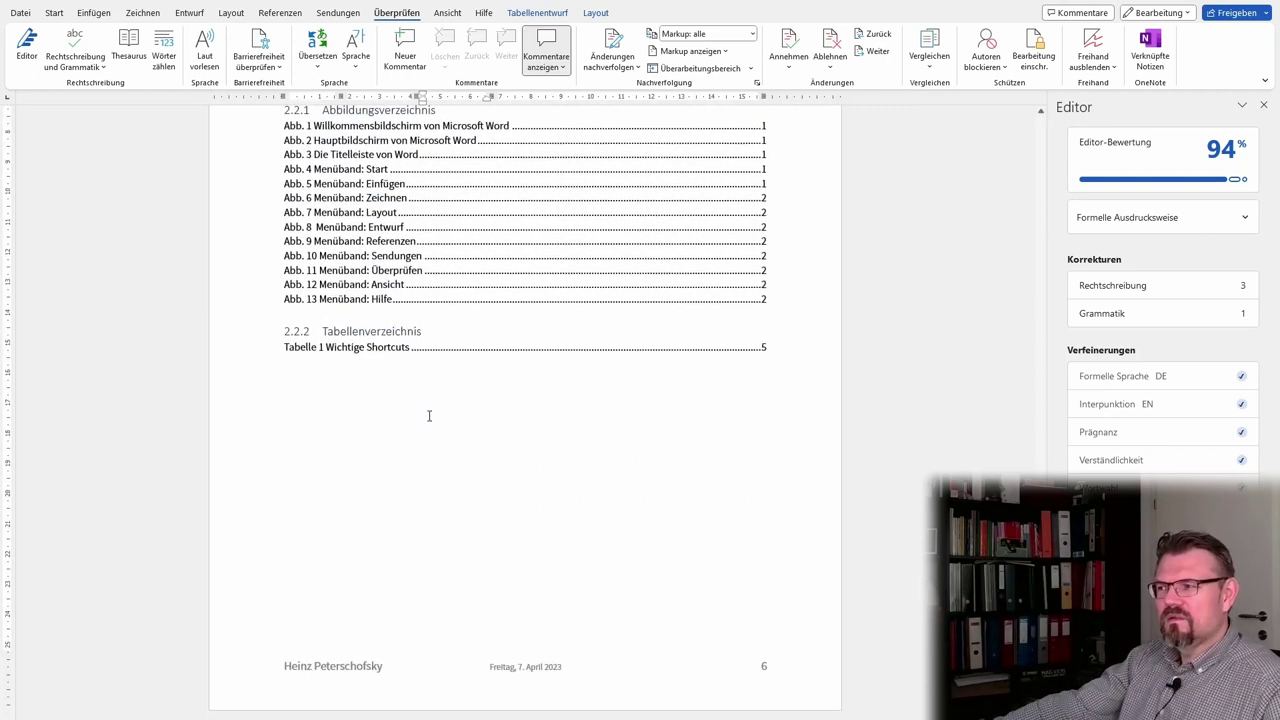
scroll(429, 414, up, 1)
scroll(429, 414, up, 3)
scroll(429, 419, up, 1)
scroll(429, 419, up, 1)
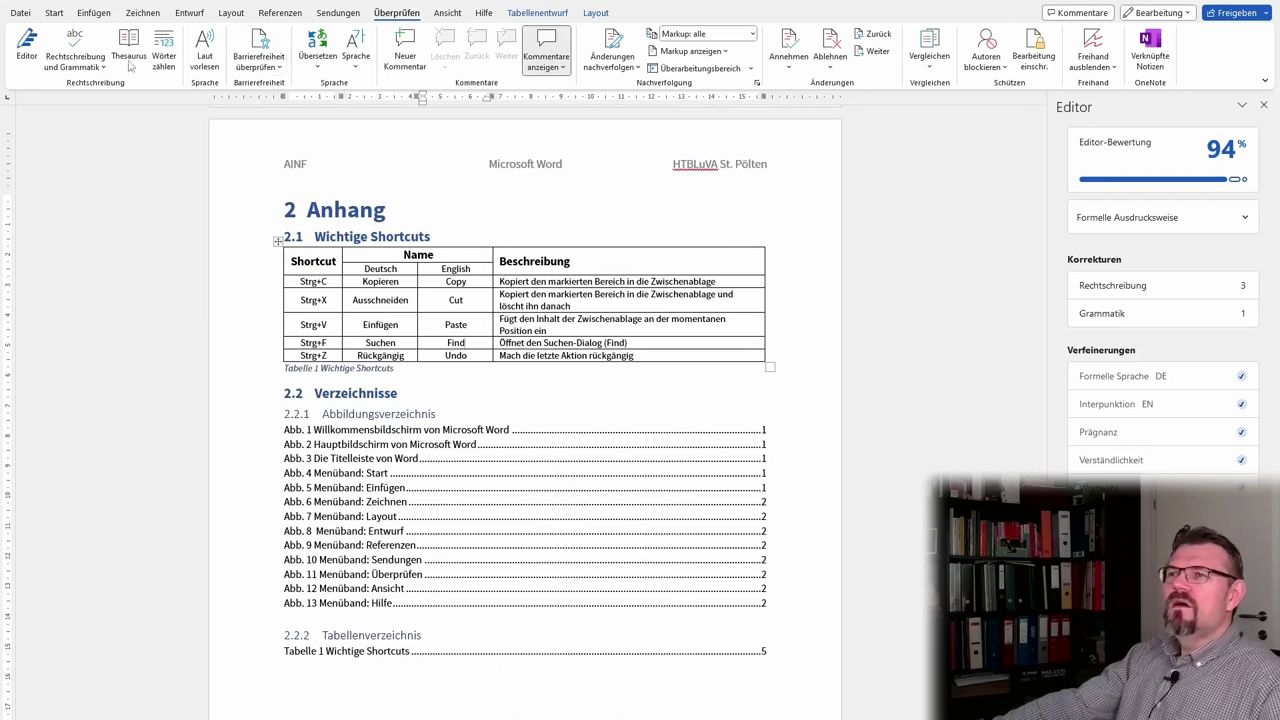
click(77, 45)
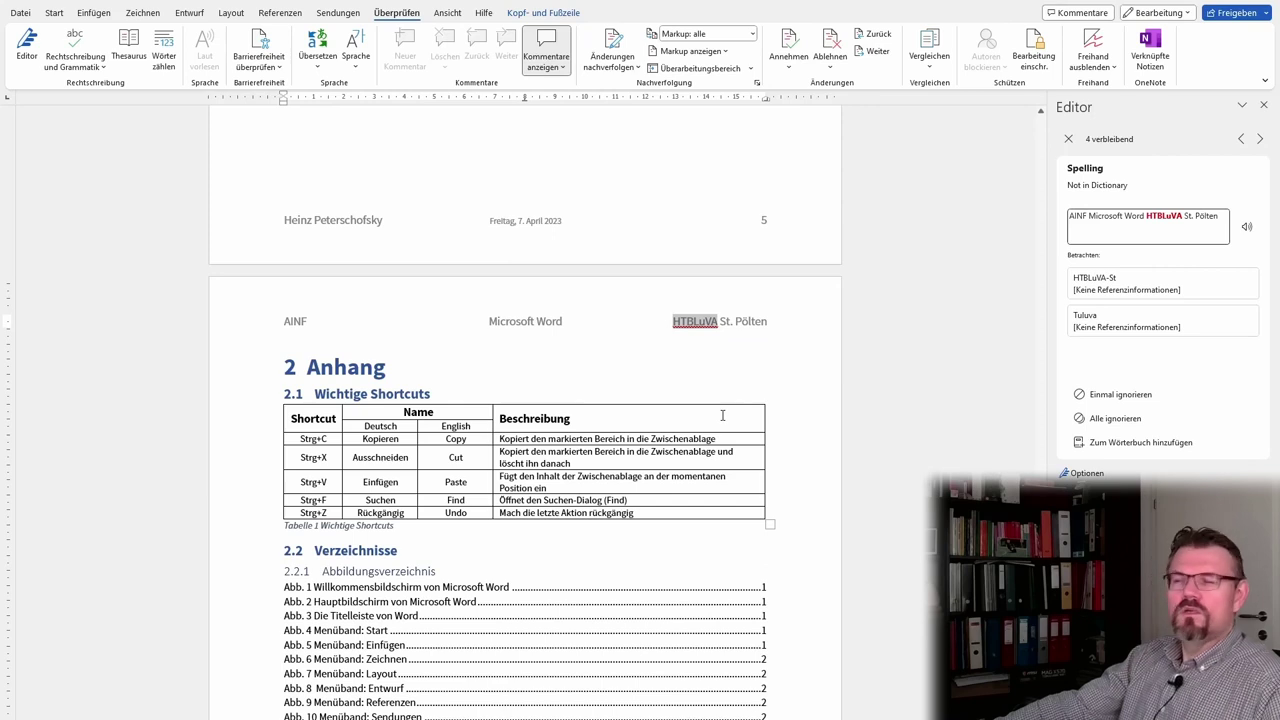
click(1090, 418)
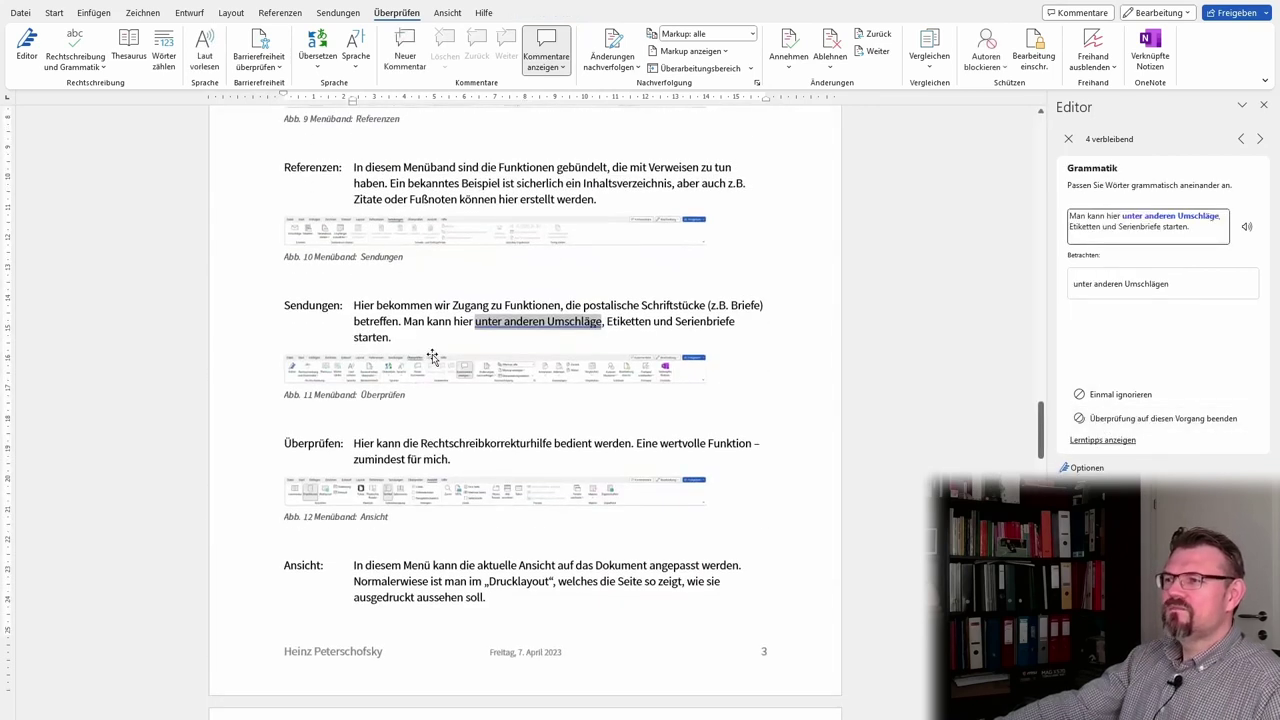
click(1115, 394)
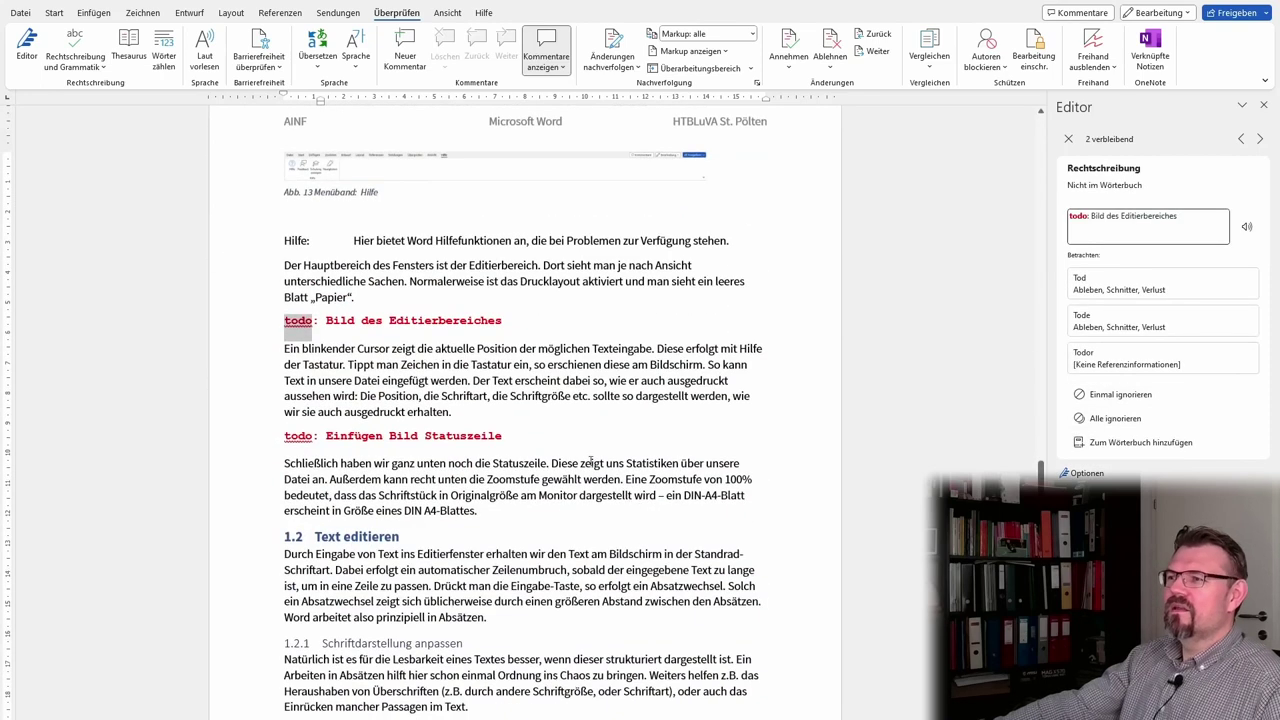
click(1112, 396)
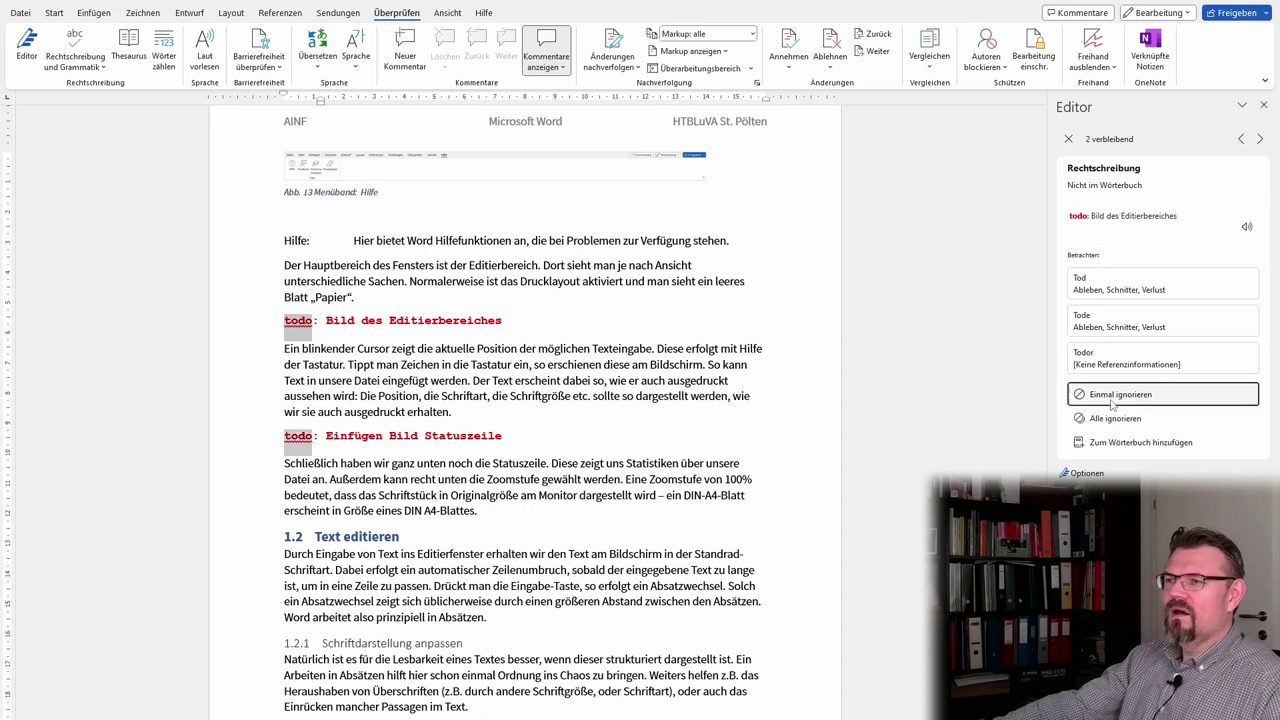
Step: Dismiss the proofreading-complete notice and return to the Inhaltsverzeichnis at the top
click(638, 400)
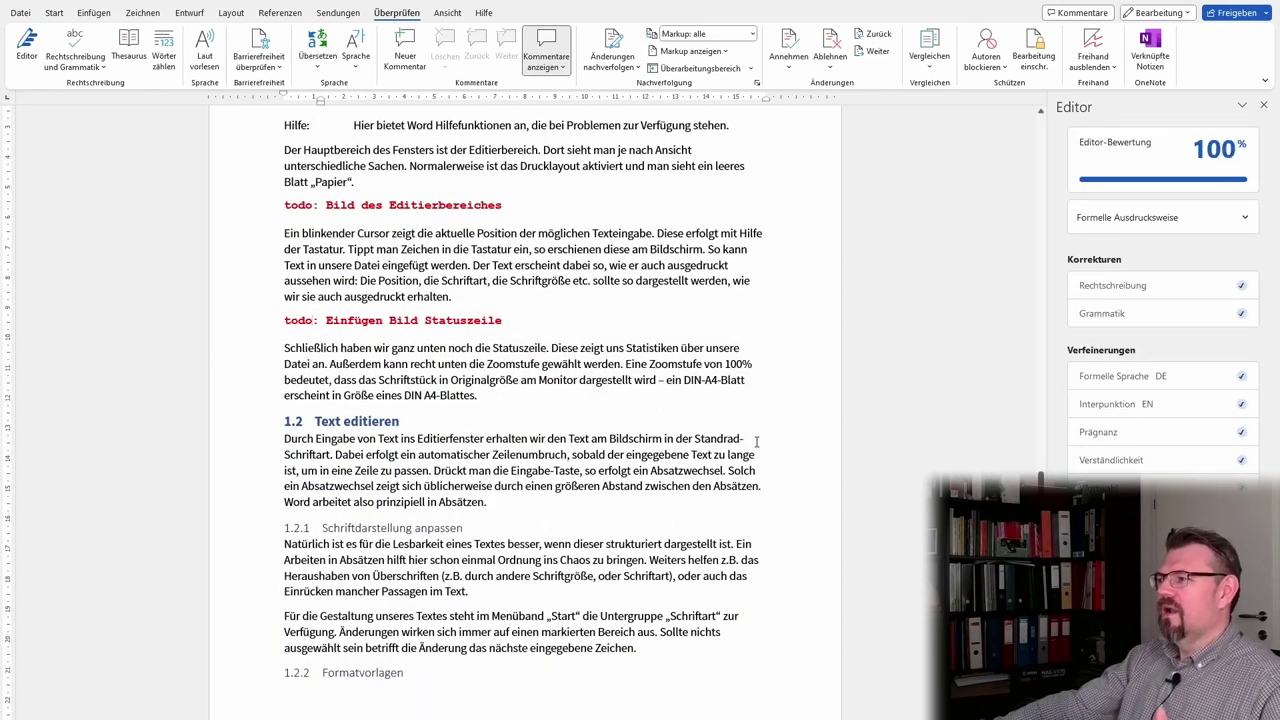
scroll(598, 467, up, 5)
scroll(598, 467, up, 5)
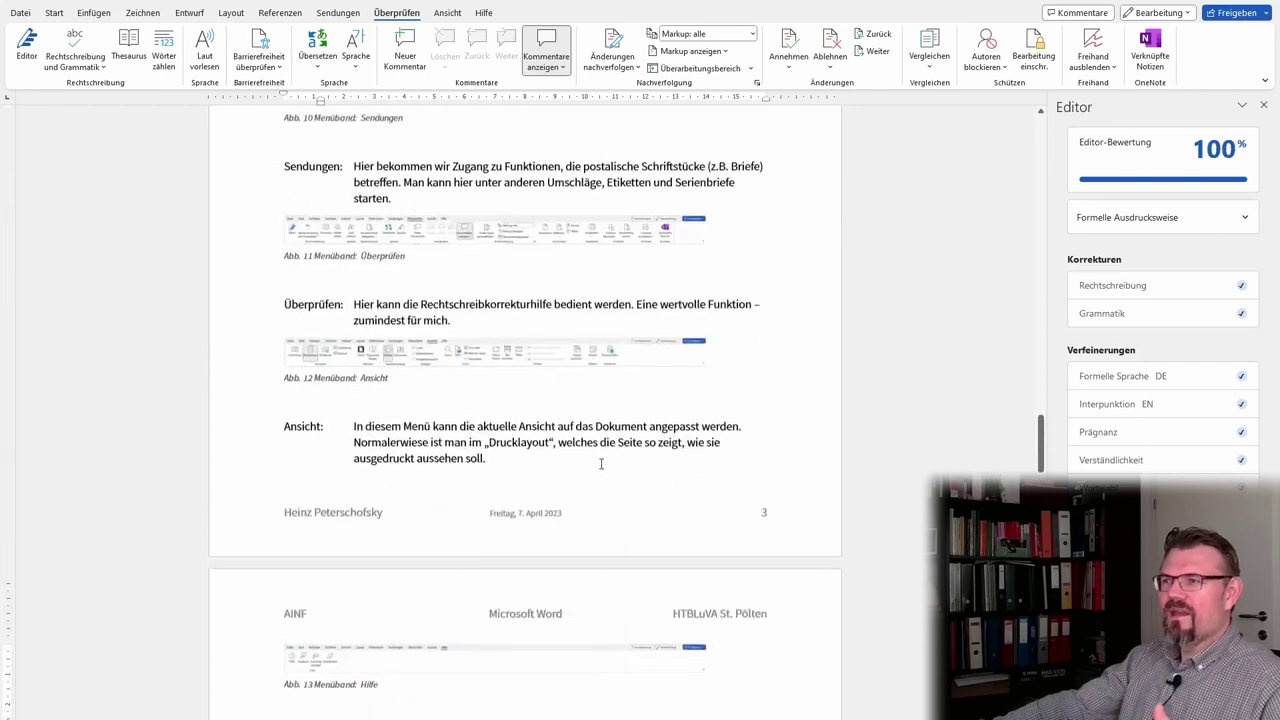
scroll(599, 465, up, 5)
scroll(600, 462, up, 5)
scroll(600, 462, up, 5)
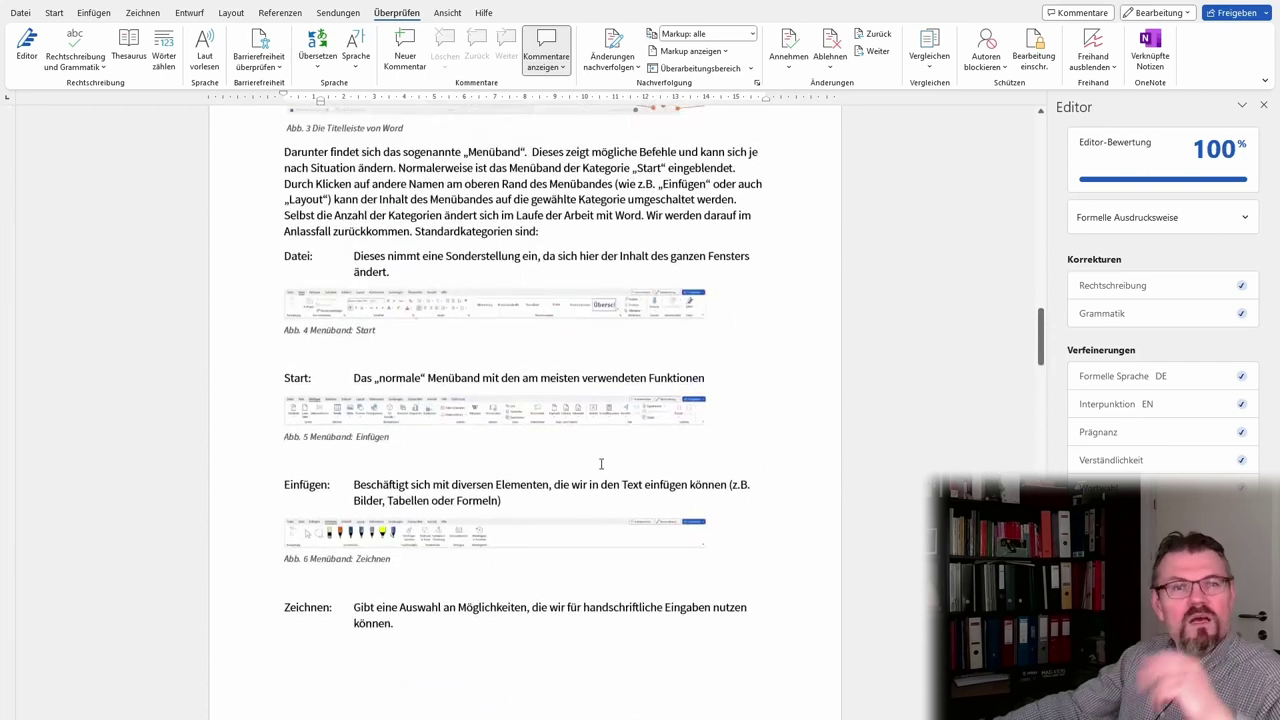
scroll(600, 463, up, 5)
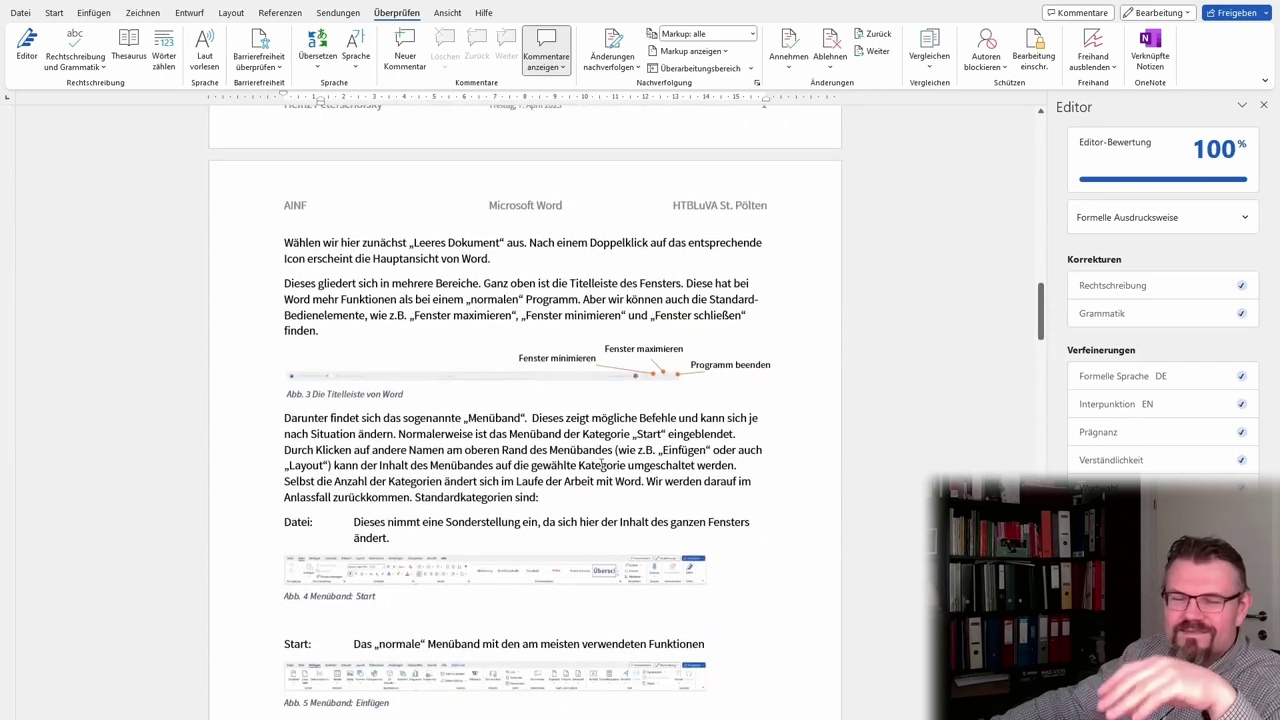
scroll(601, 463, up, 3)
scroll(601, 463, up, 5)
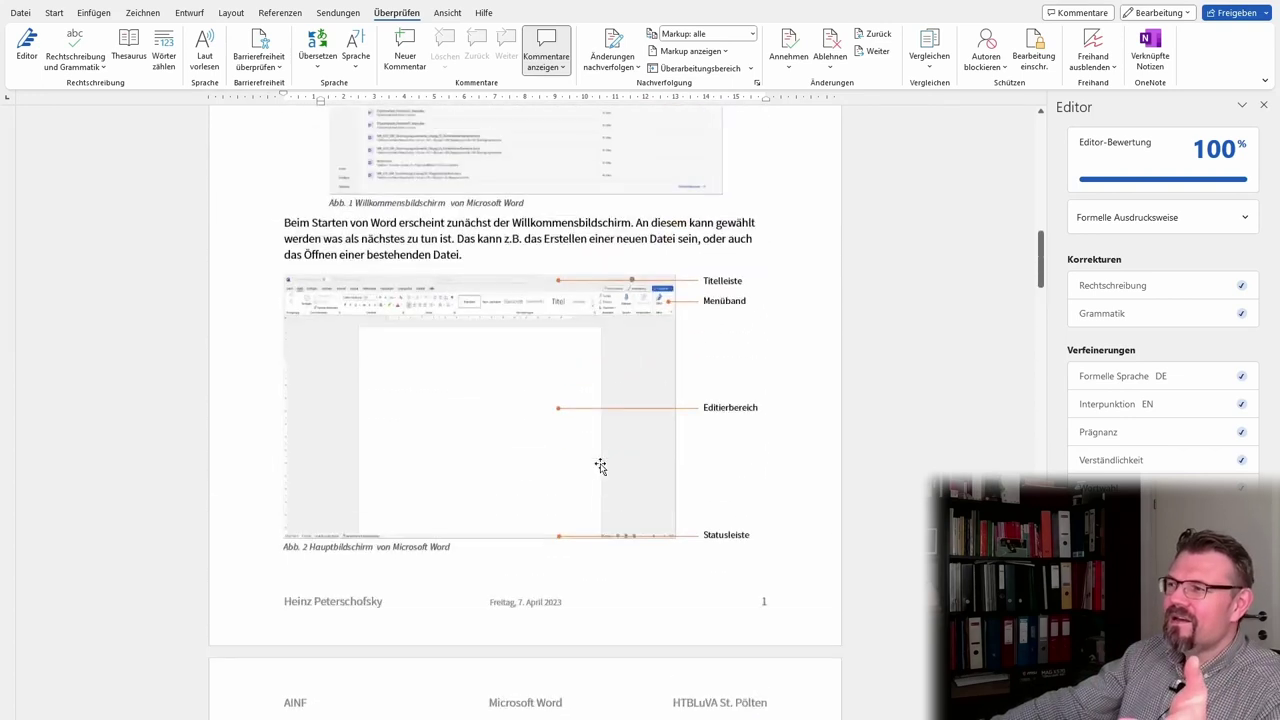
scroll(601, 463, up, 5)
scroll(601, 463, up, 5)
scroll(601, 463, up, 5)
scroll(601, 463, up, 4)
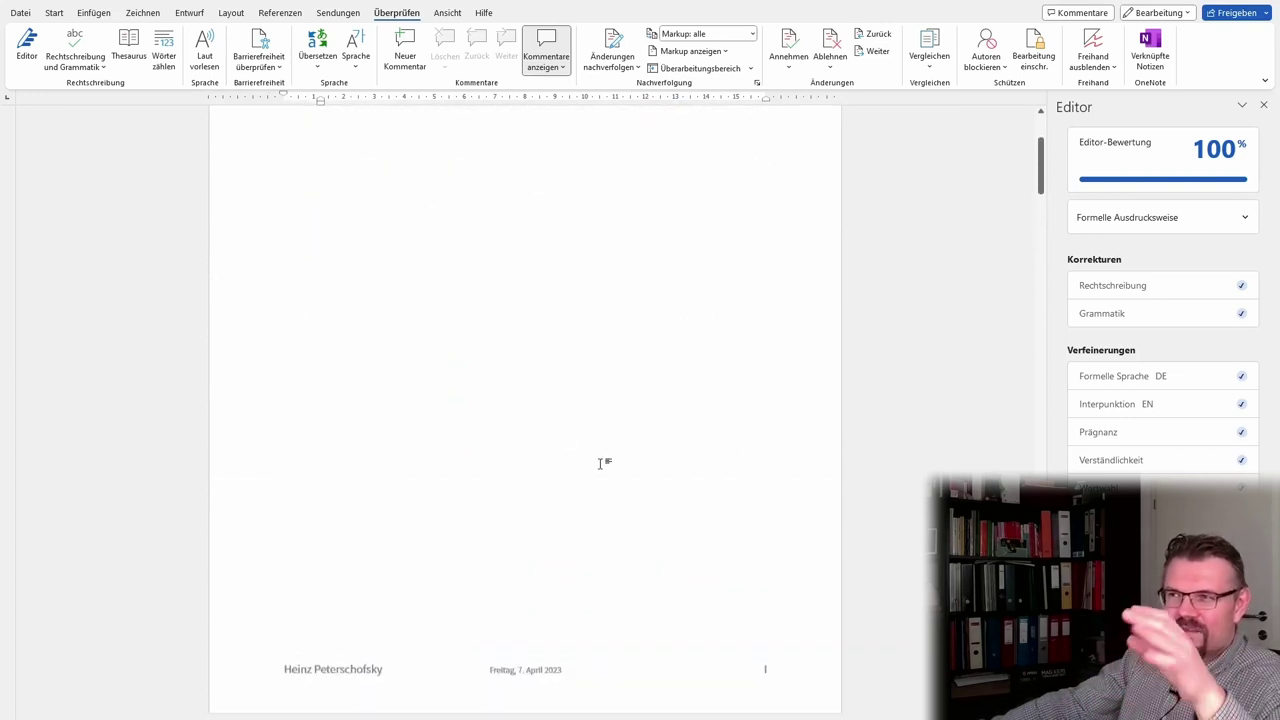
scroll(601, 463, up, 4)
scroll(601, 463, up, 2)
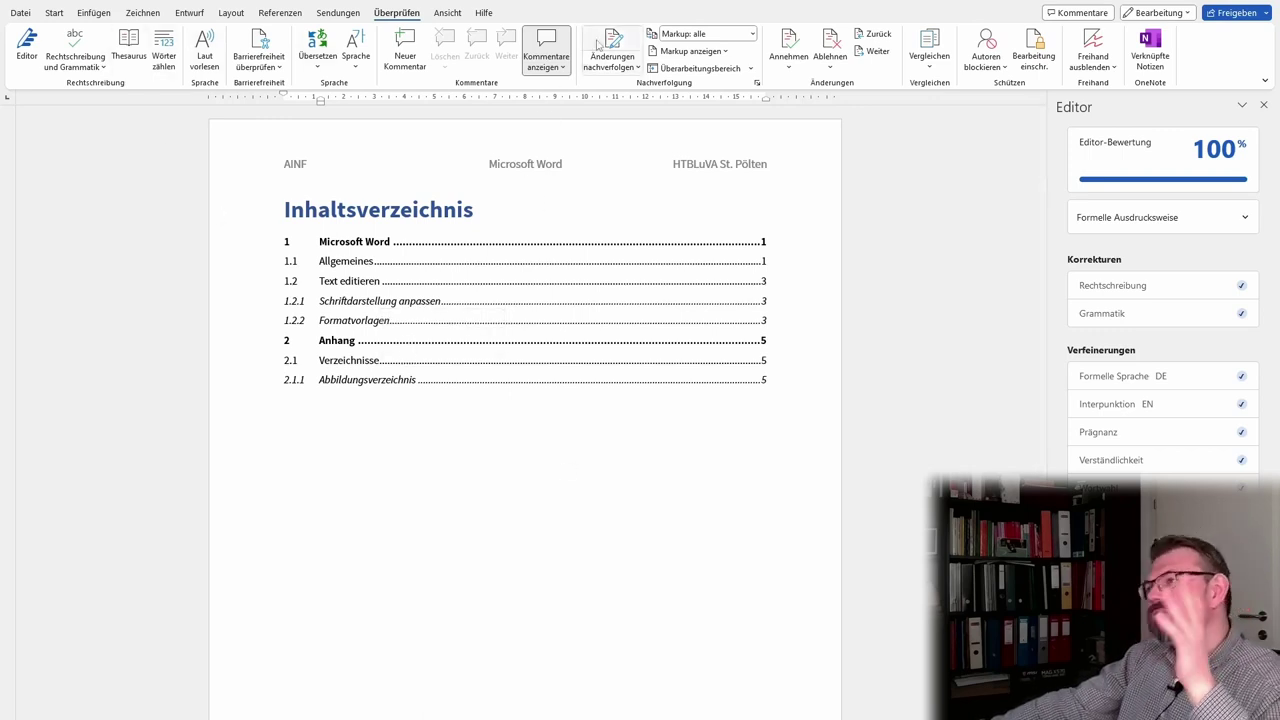
Step: Turn on Track Changes on the Überprüfen tab so all further handout edits are recorded
click(631, 67)
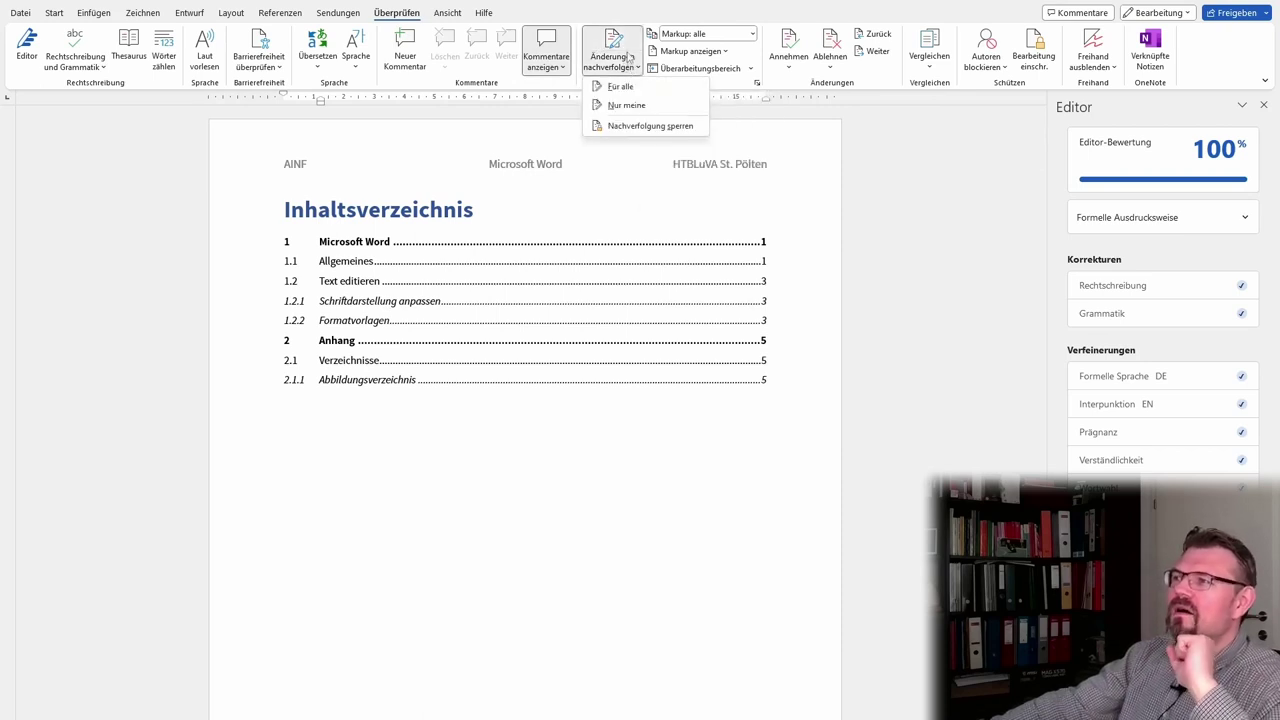
click(453, 207)
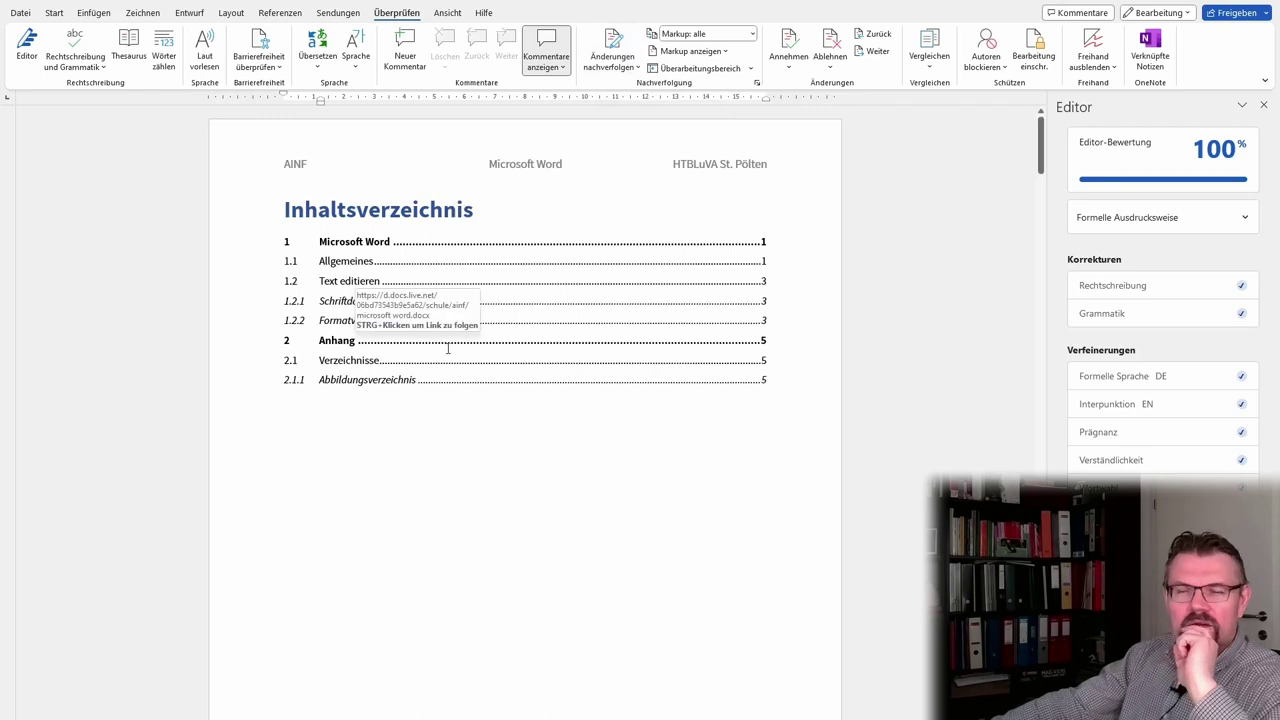
scroll(466, 300, down, 2)
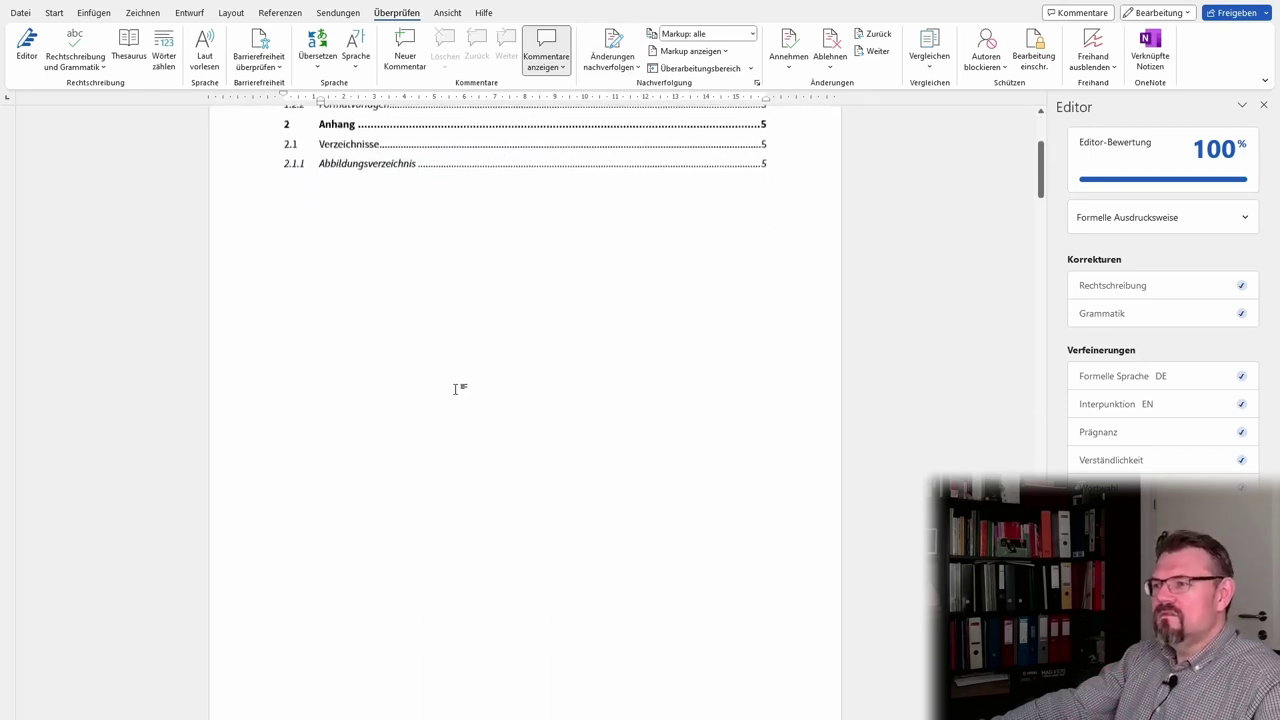
scroll(457, 386, down, 5)
scroll(457, 426, down, 4)
scroll(456, 430, up, 1)
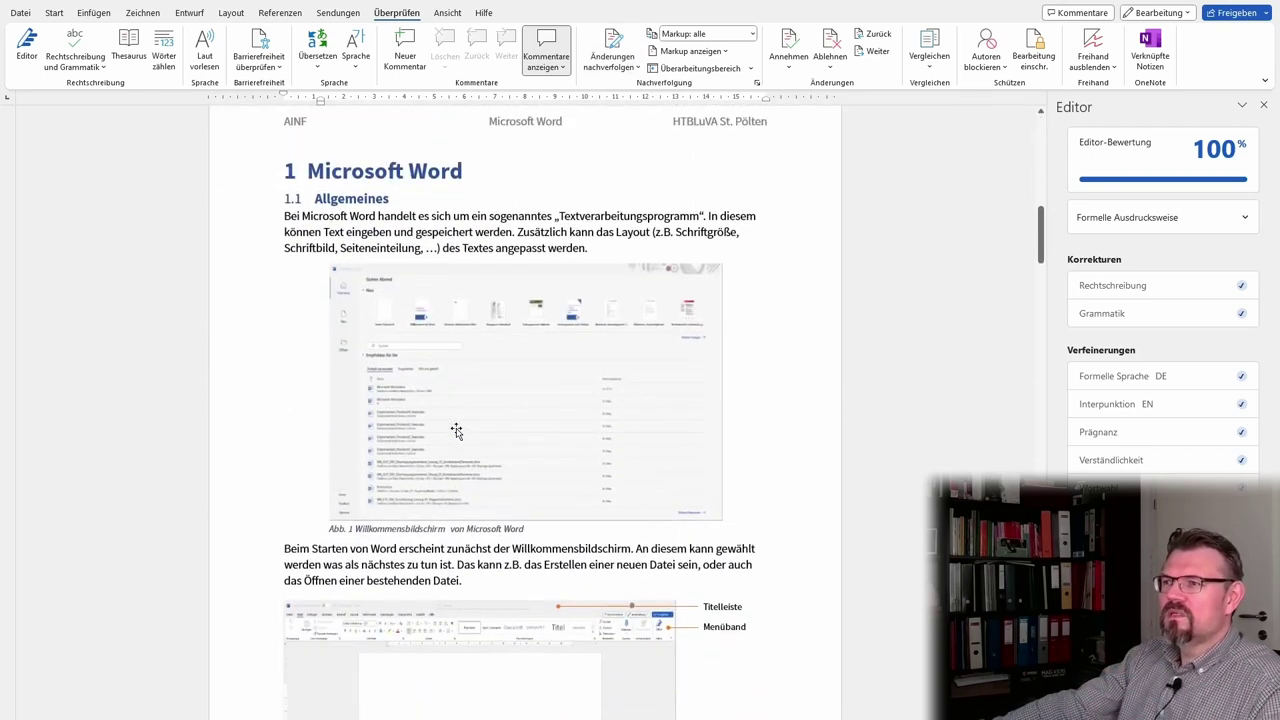
click(613, 45)
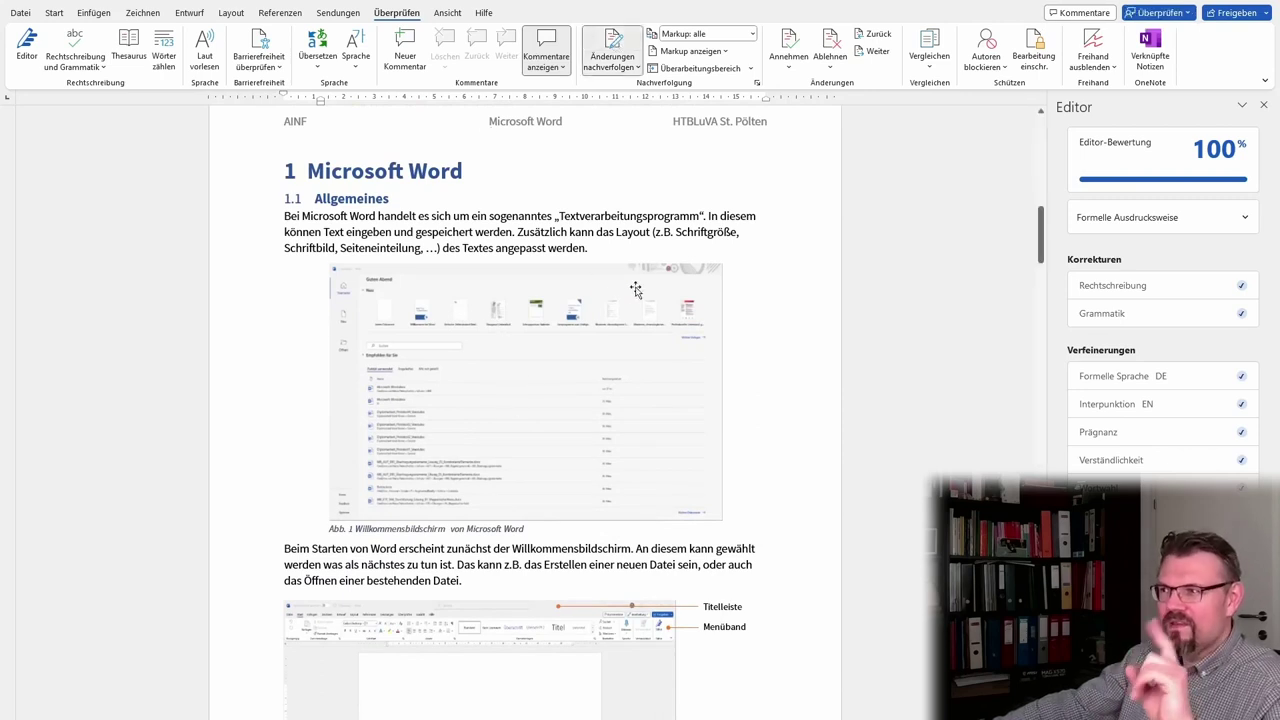
Step: Add the tracked sentence 'Das kann sehr praktisch sein.' after 'angepasst werden.' and select 'Seiteneinteilung,'
click(709, 216)
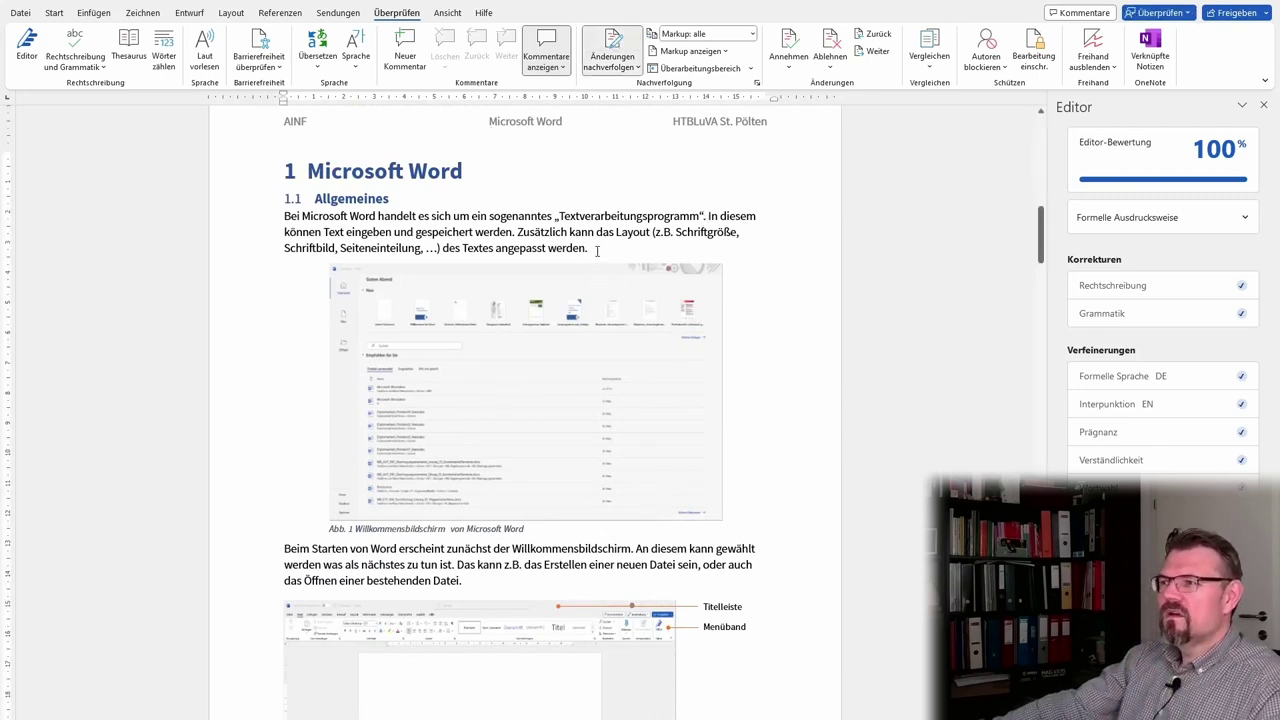
click(597, 251)
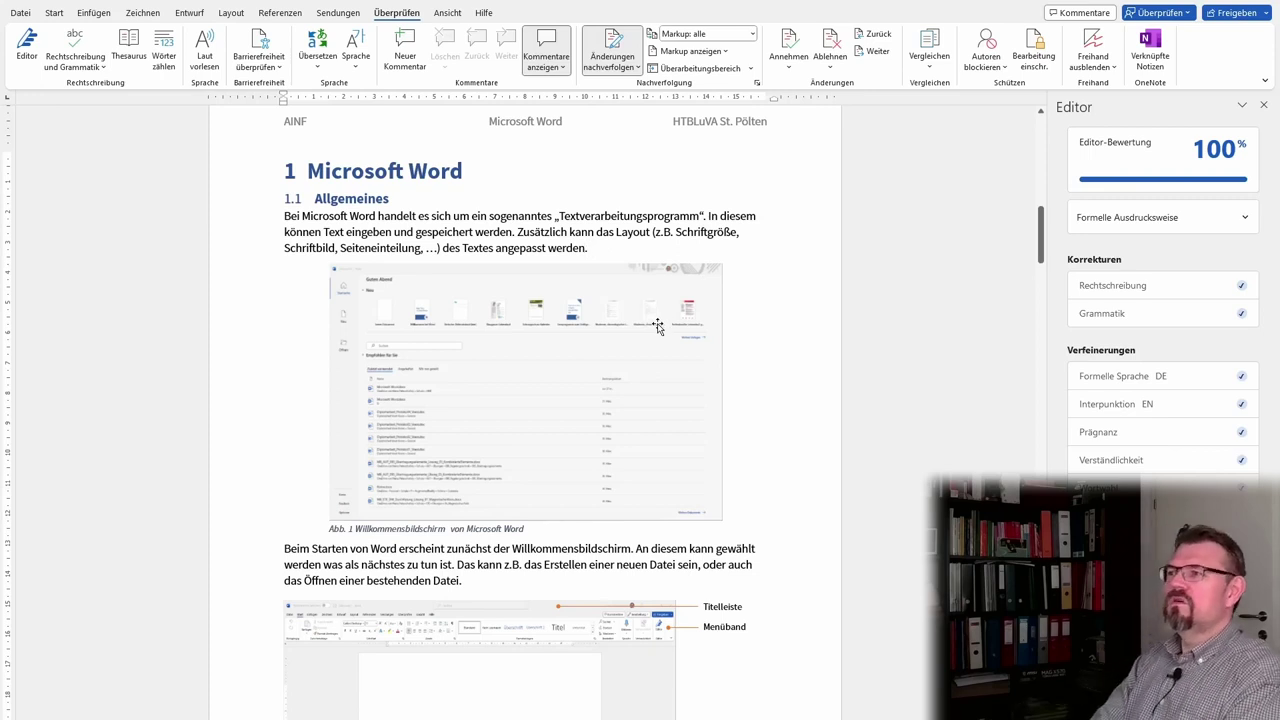
text( Das kann sehr)
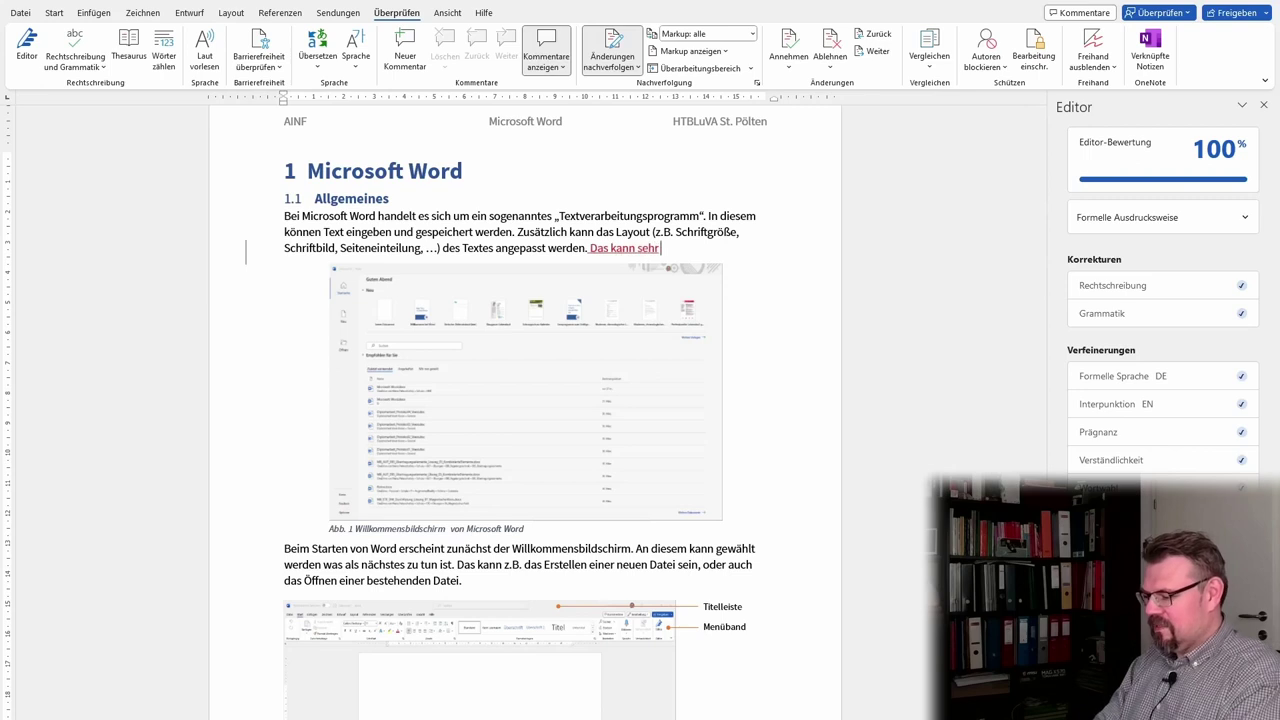
text( praktiscdh sein)
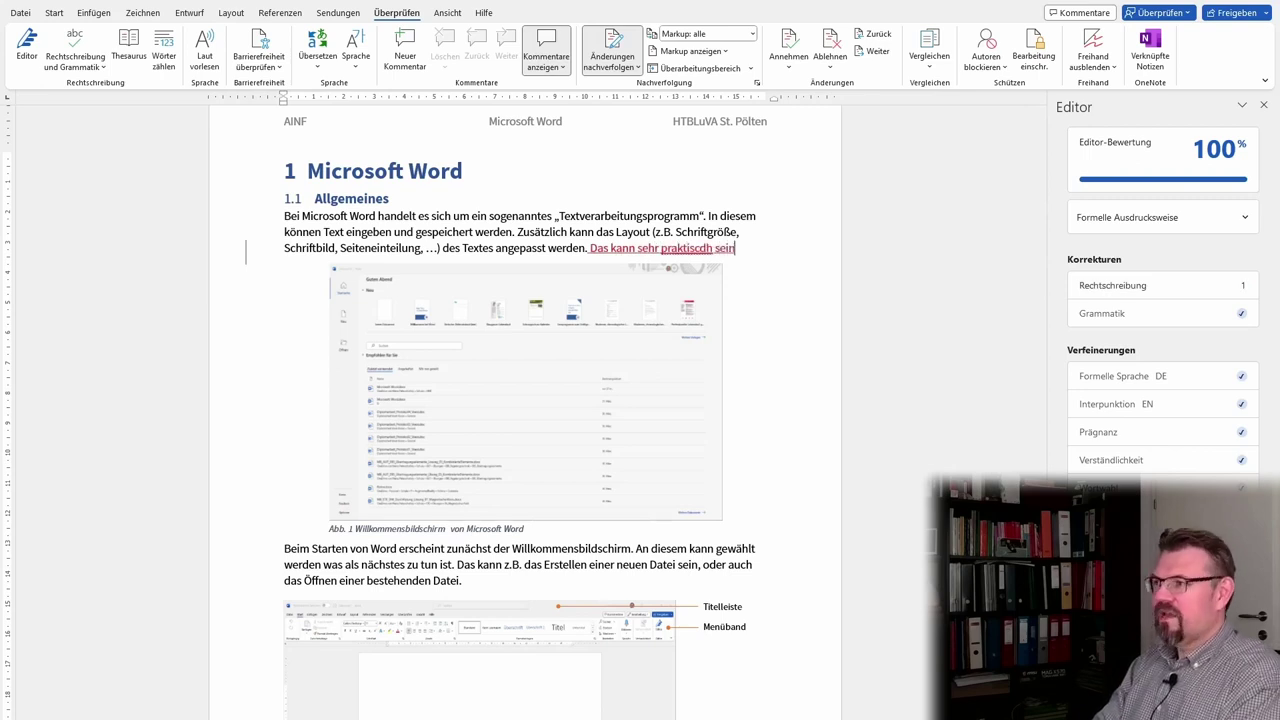
key(BackSpace)
key(BackSpace)
key(BackSpace)
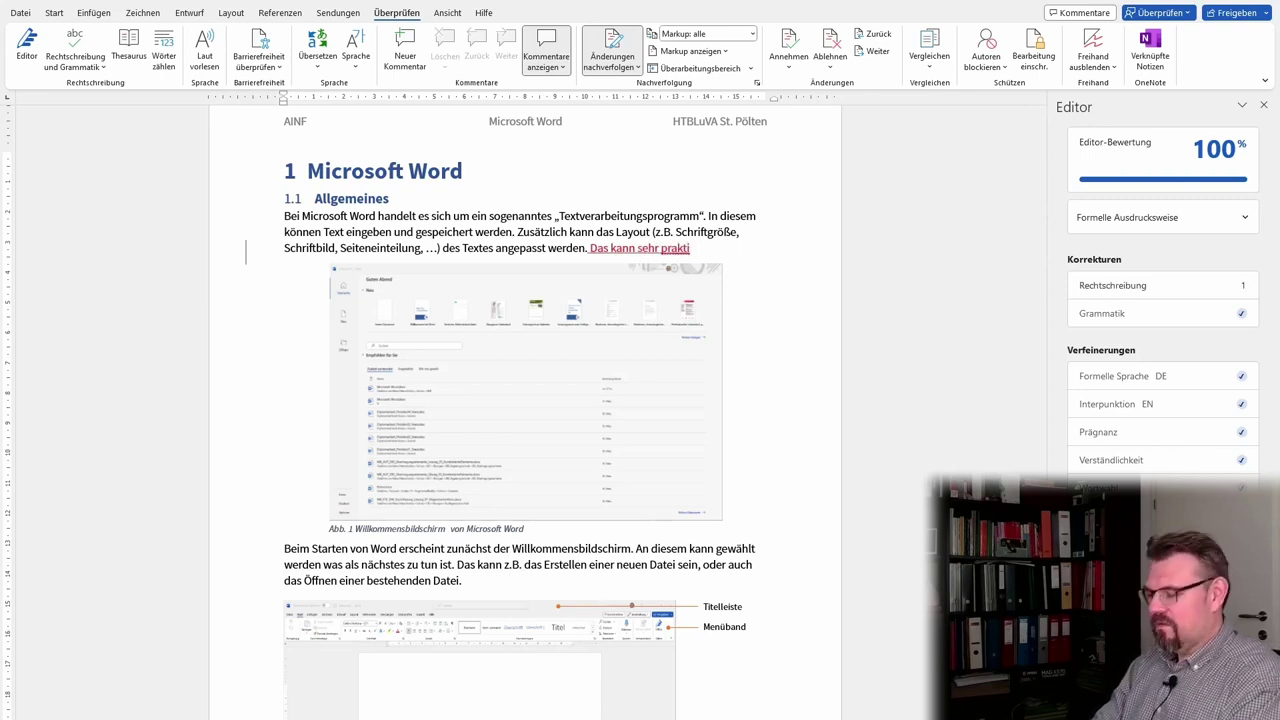
text(sch sein.)
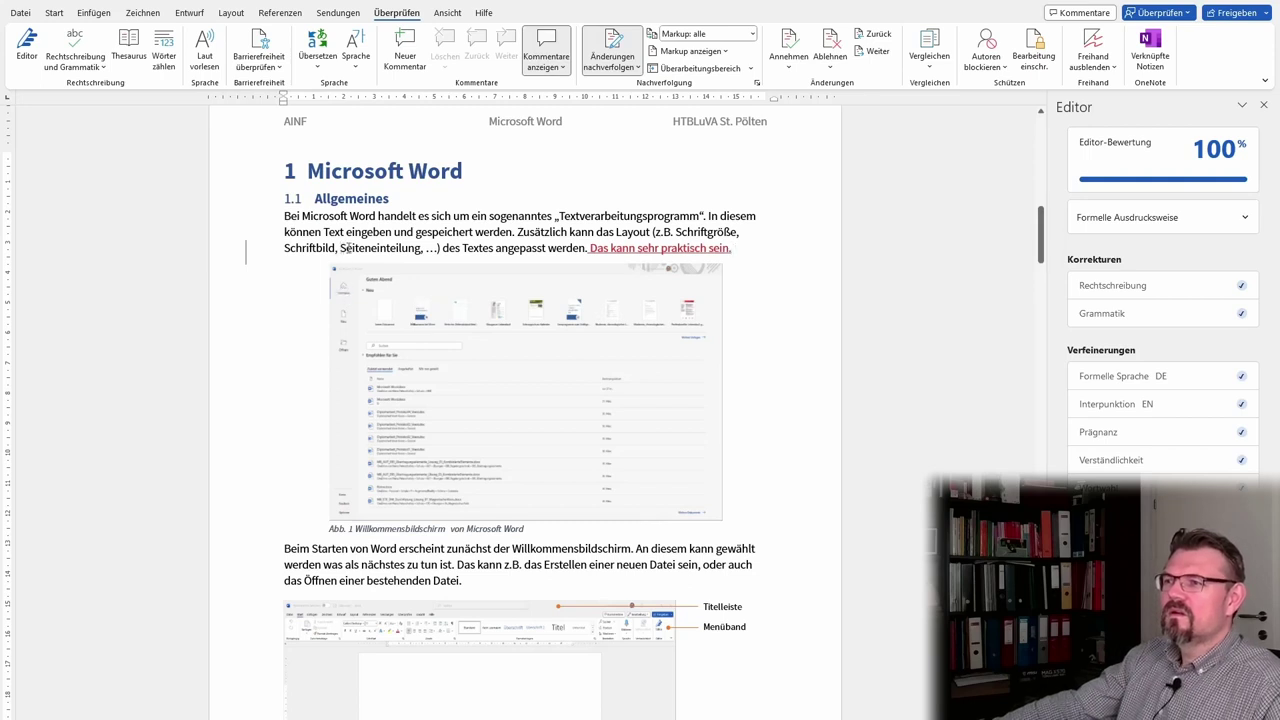
drag(345, 247, 424, 250)
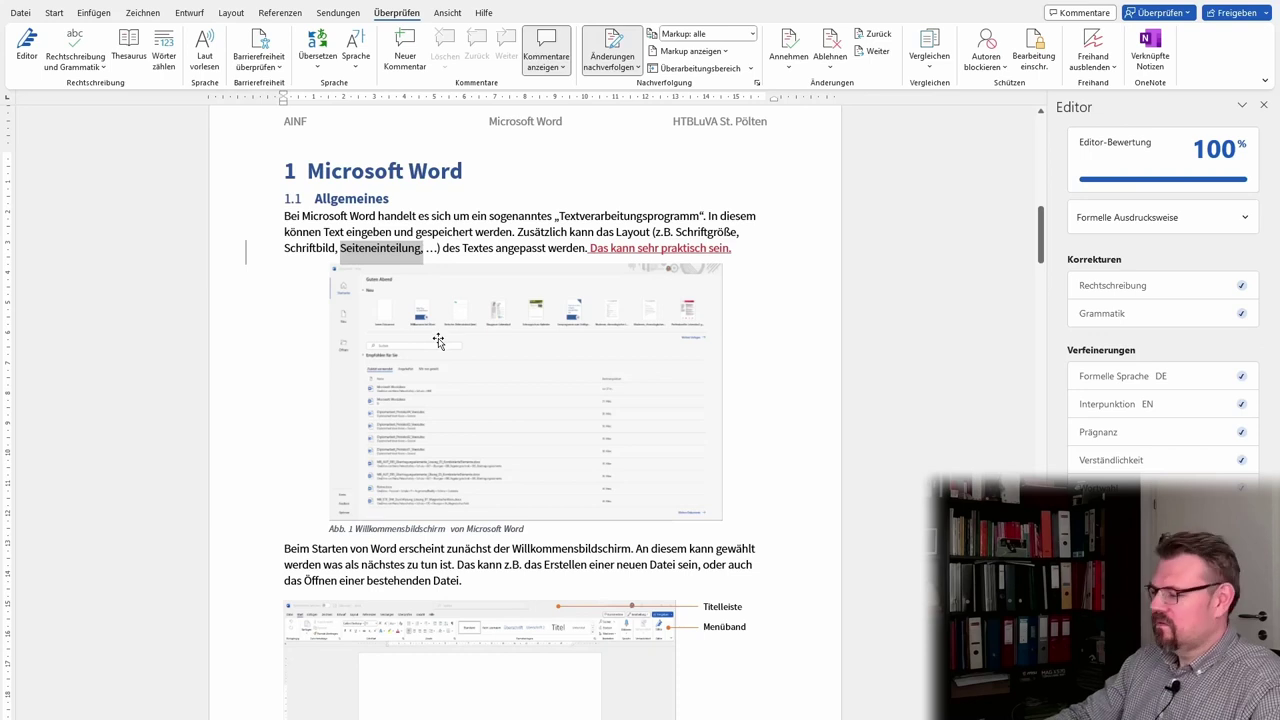
Step: Delete 'Seiteneinteilung,' as a tracked change and jump to it with Weiter
key(Delete)
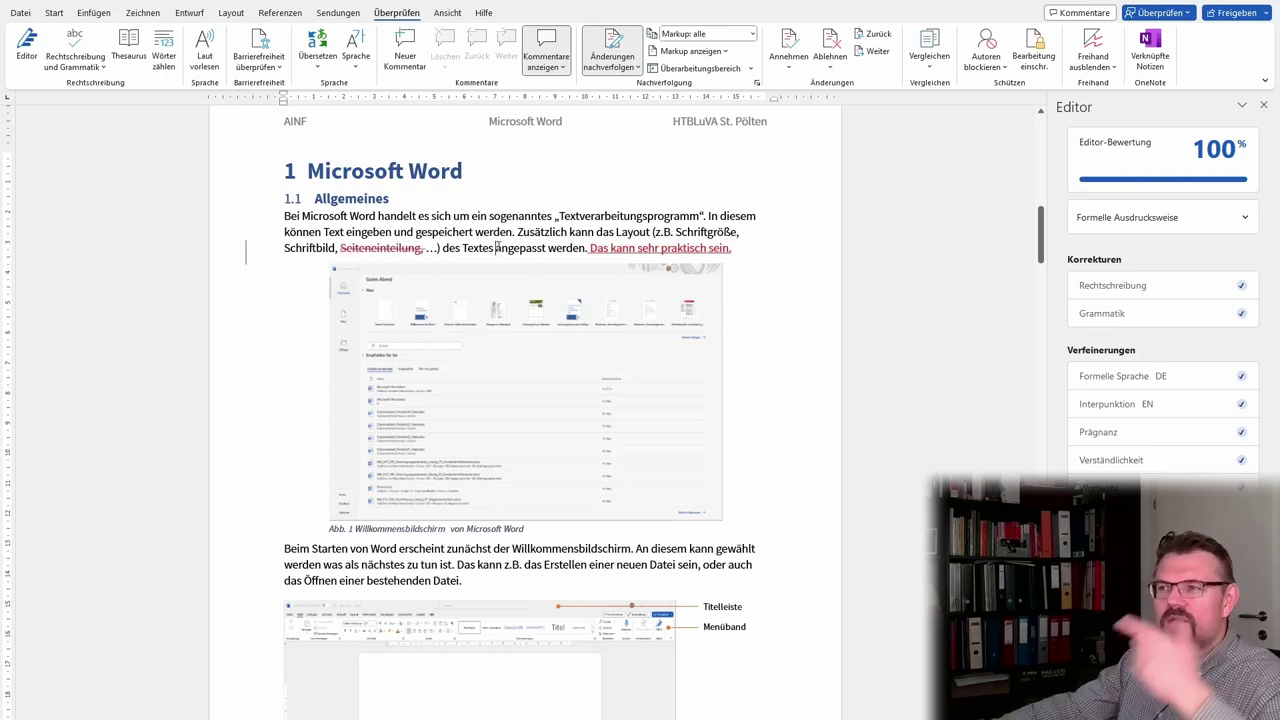
click(495, 247)
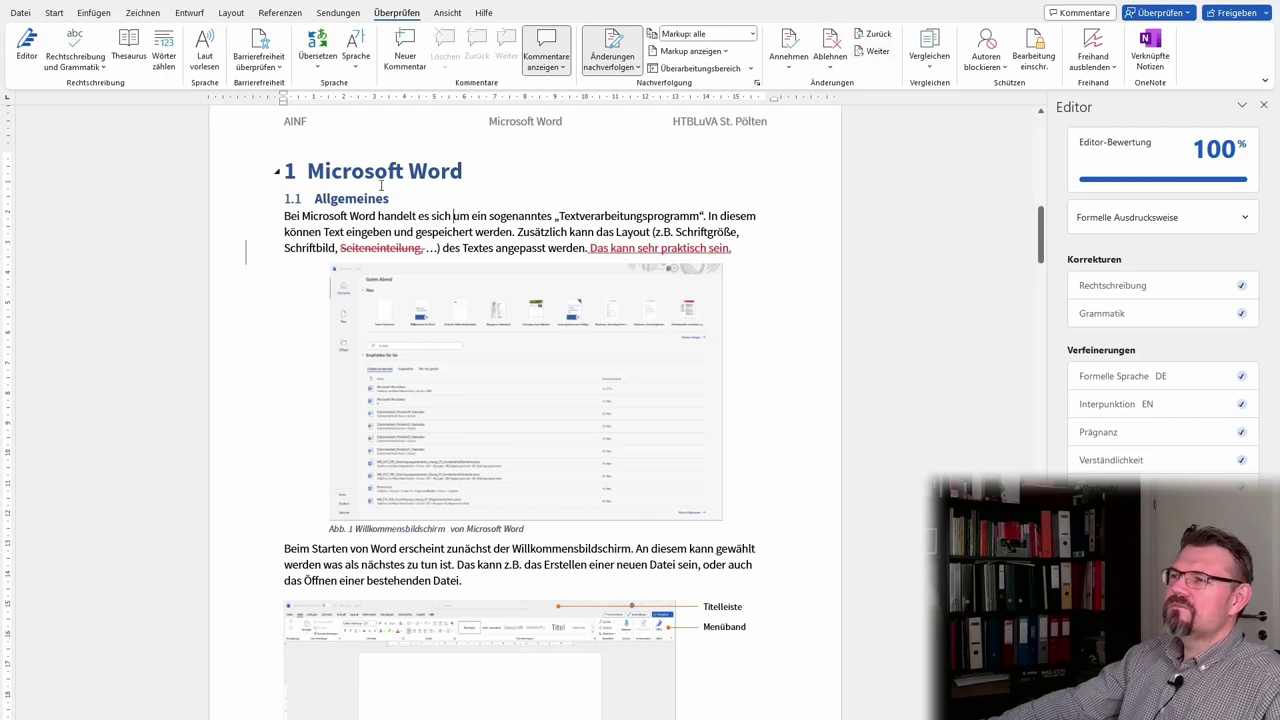
click(875, 53)
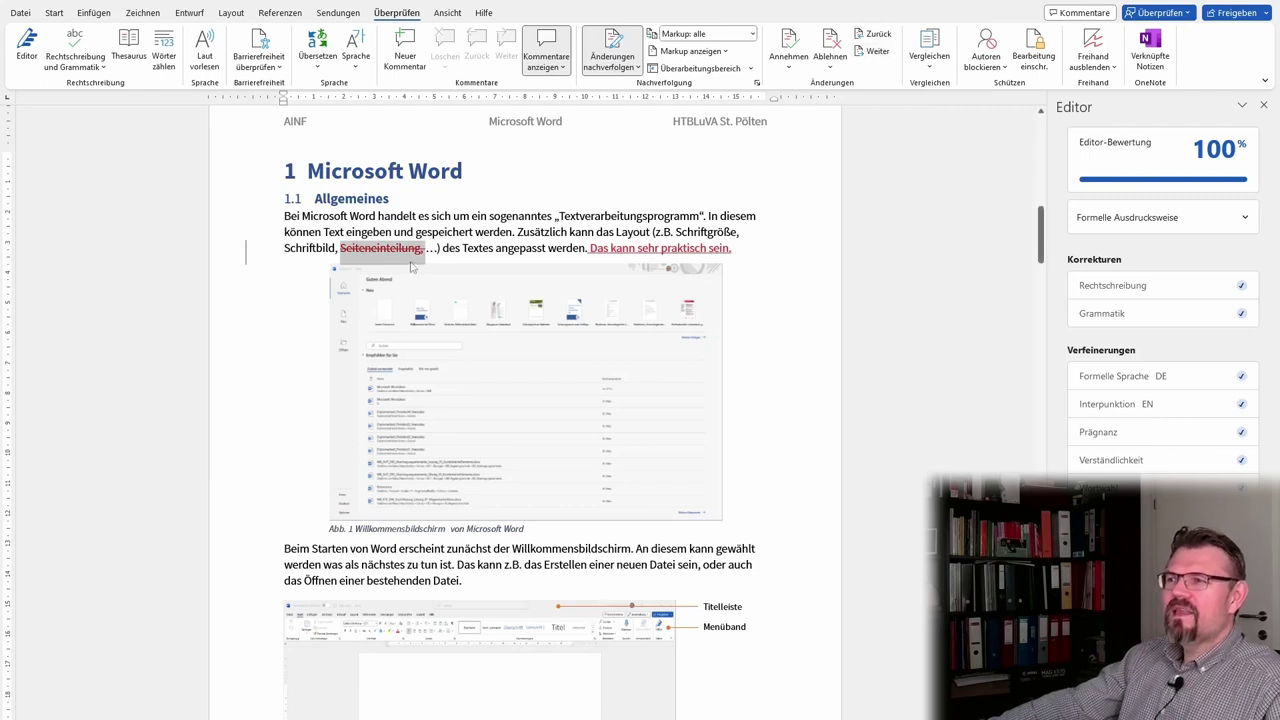
Step: Reject the 'Seiteneinteilung,' deletion and accept the inserted sentence 'Das kann sehr praktisch sein.'
click(830, 45)
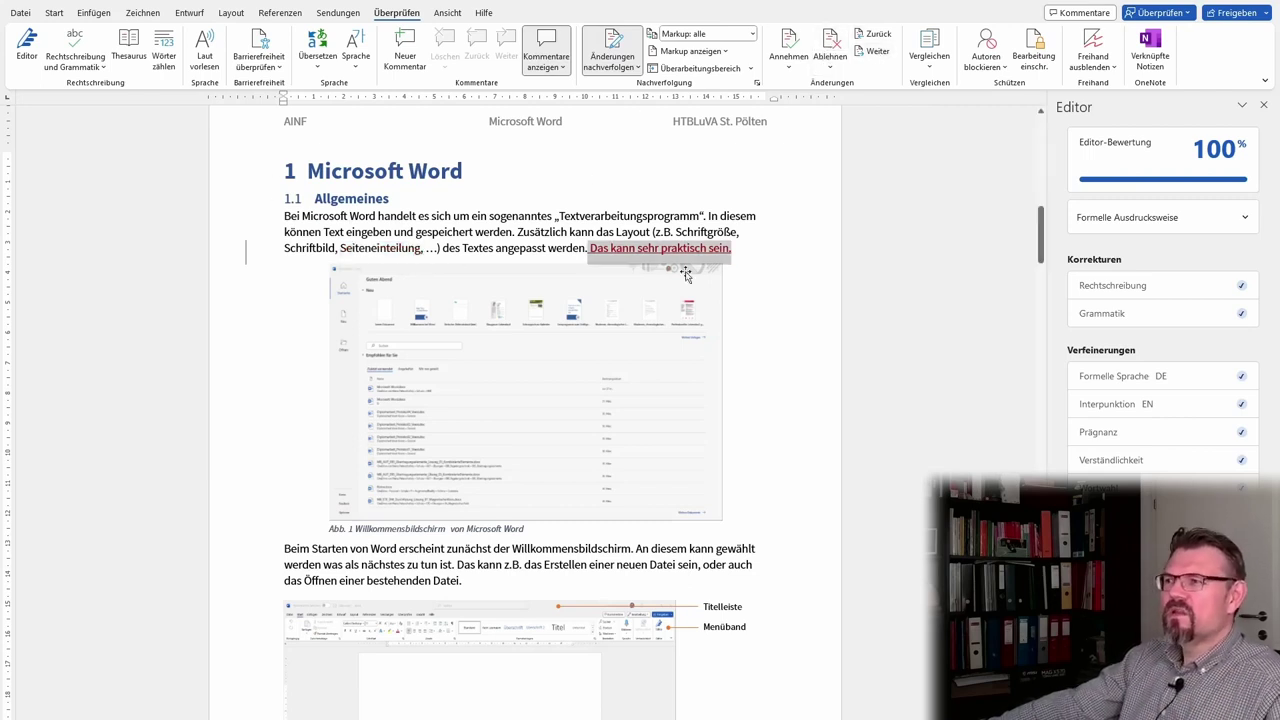
click(788, 40)
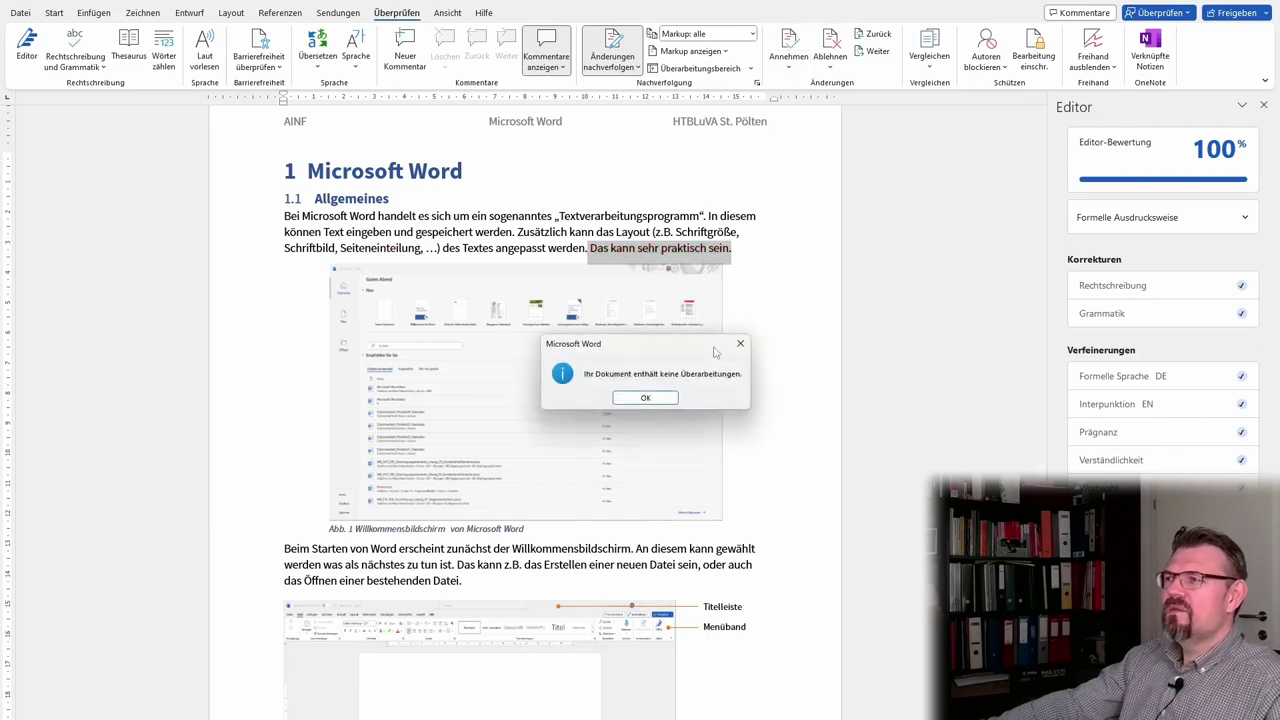
click(648, 397)
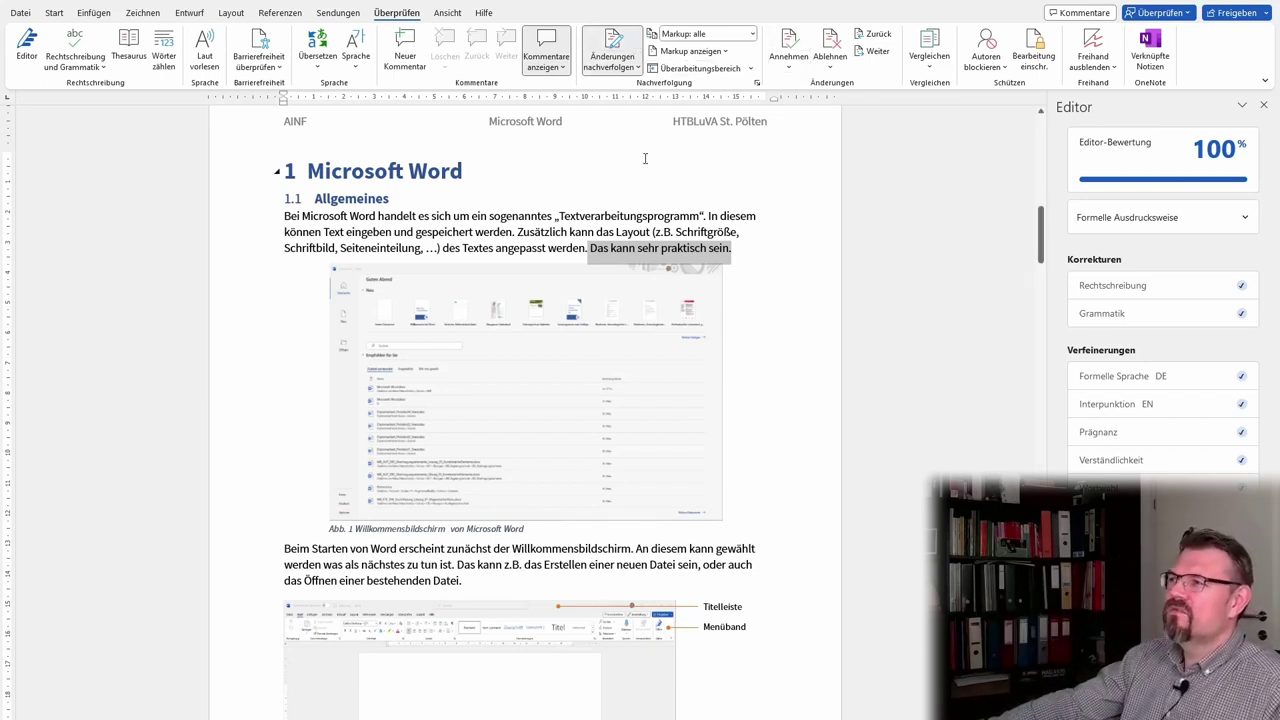
Step: Delete the sentence 'Das kann sehr praktisch sein.' as a tracked change
click(752, 35)
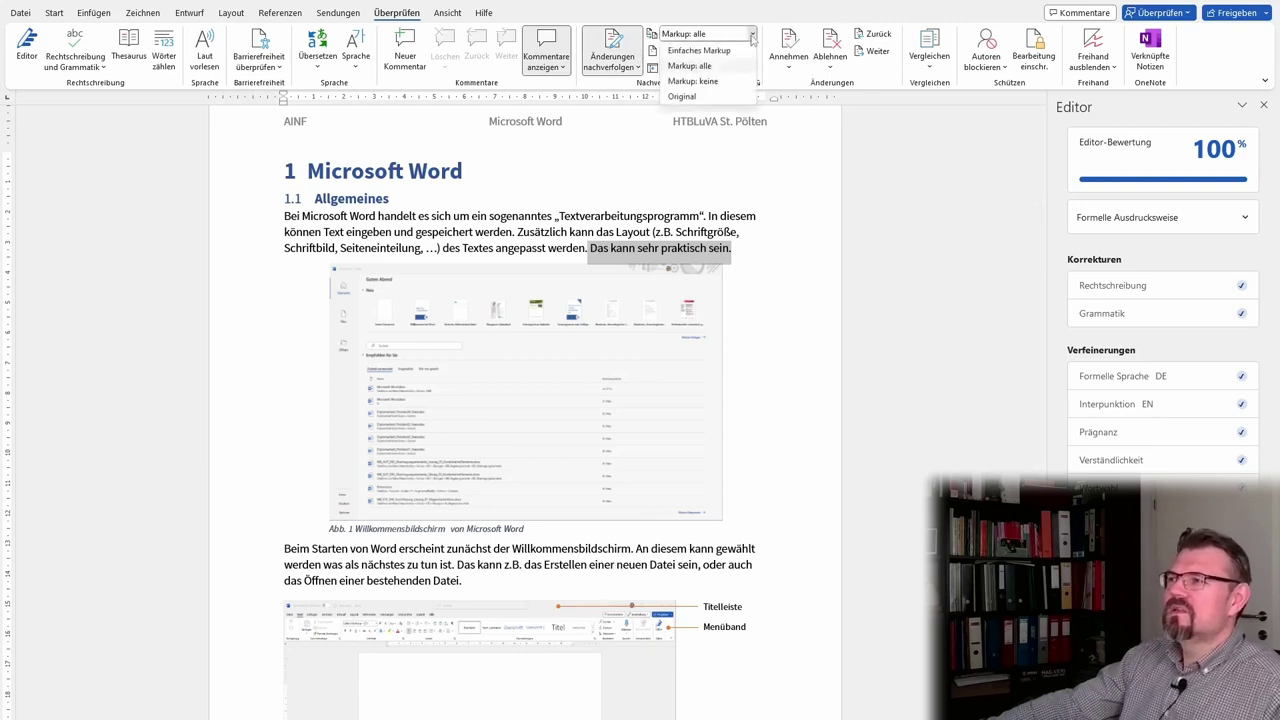
click(752, 35)
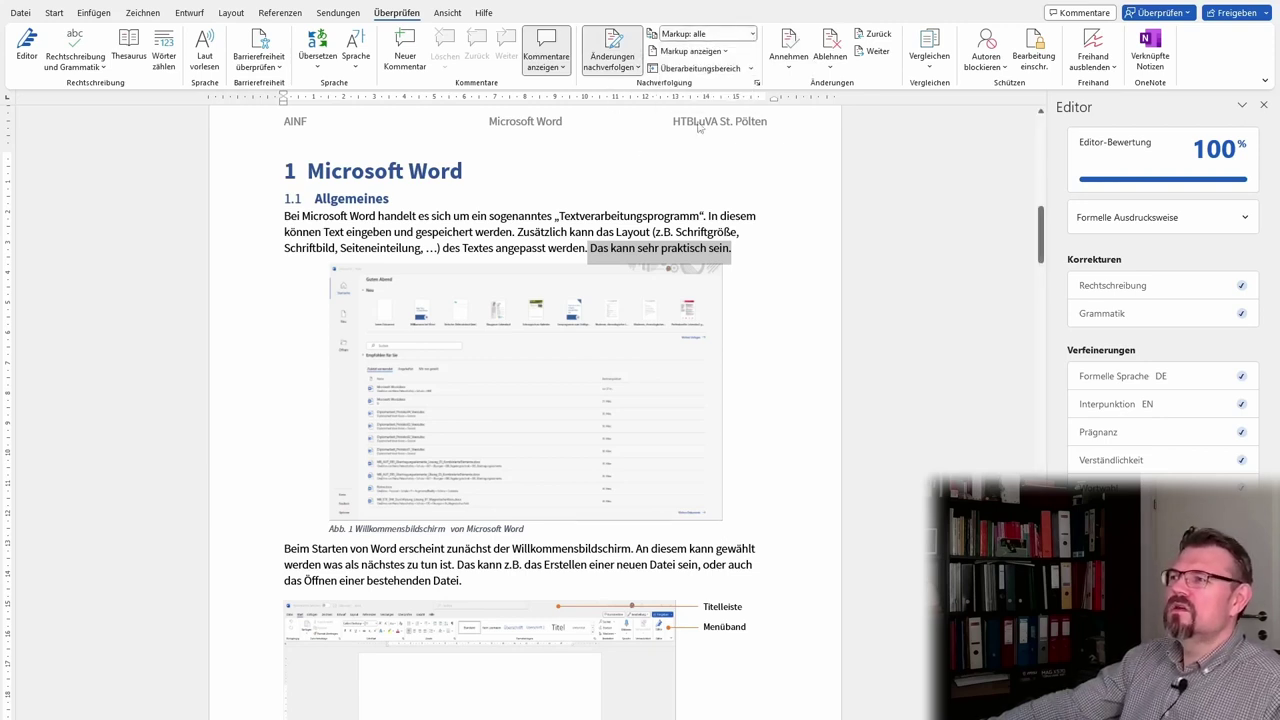
click(562, 247)
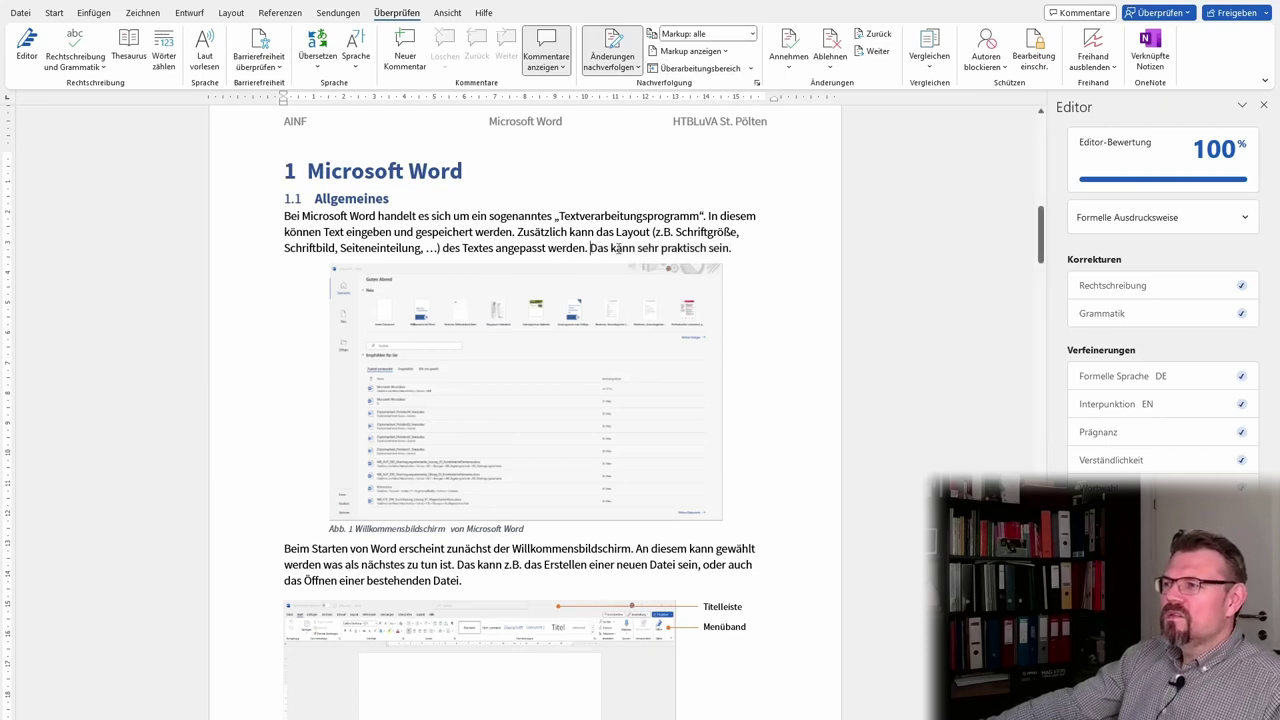
shift+click(735, 251)
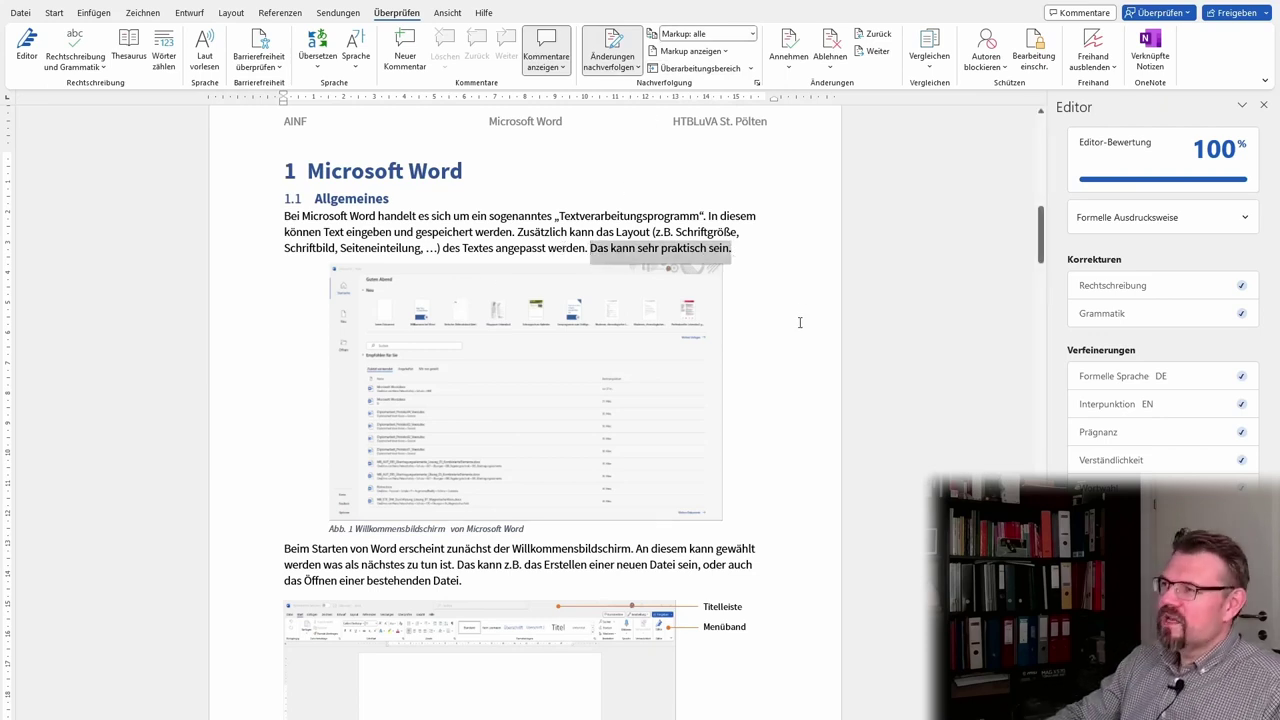
key(Delete)
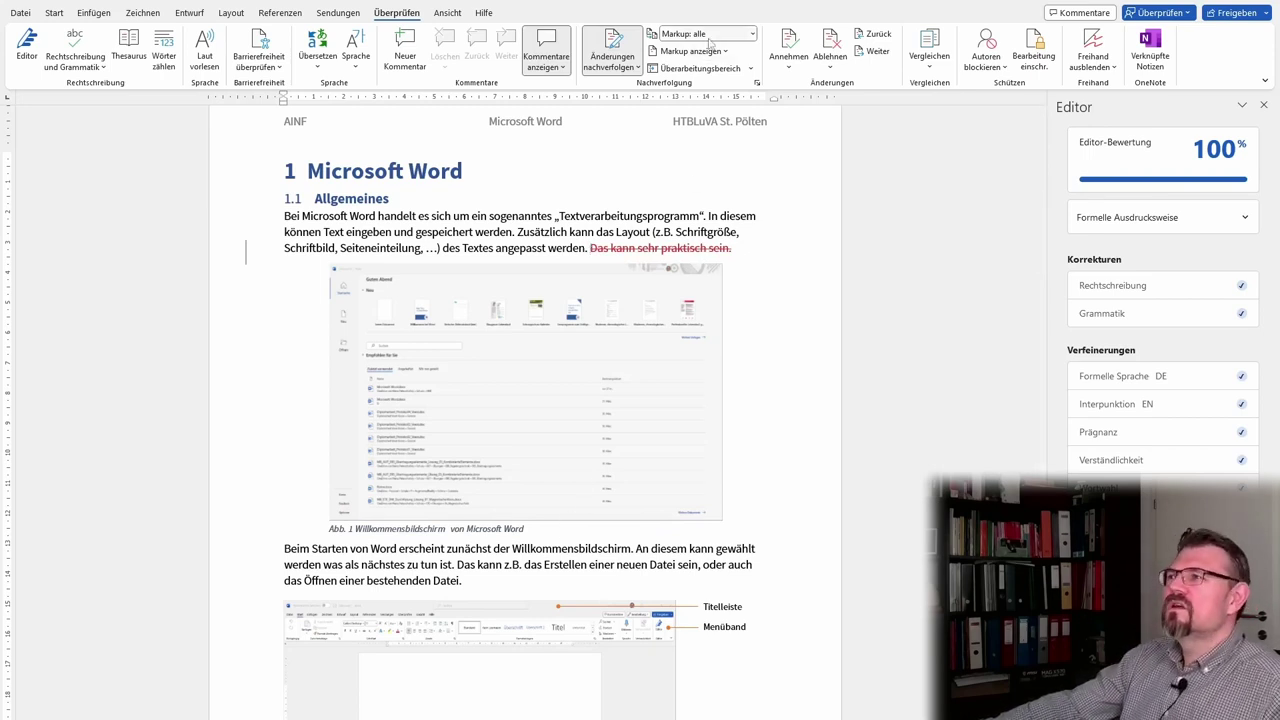
Step: Preview the document with 'Markup: keine', then return to 'Markup: alle'
click(745, 38)
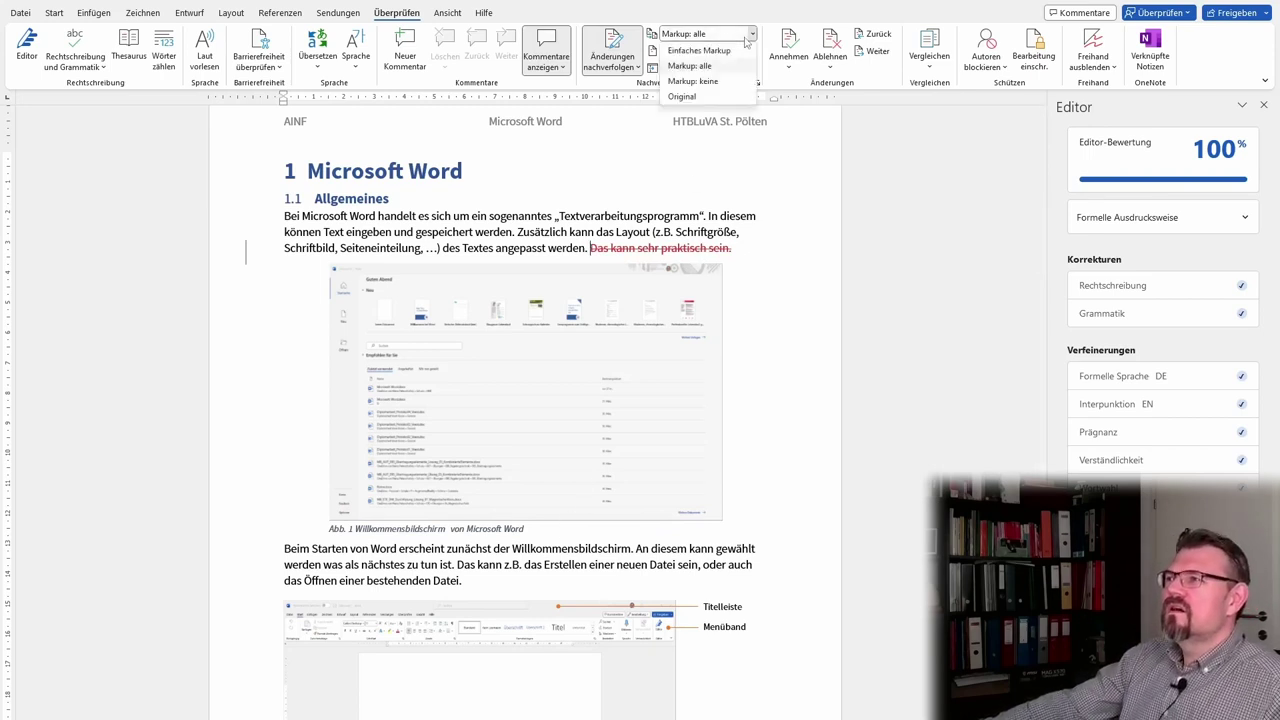
click(712, 81)
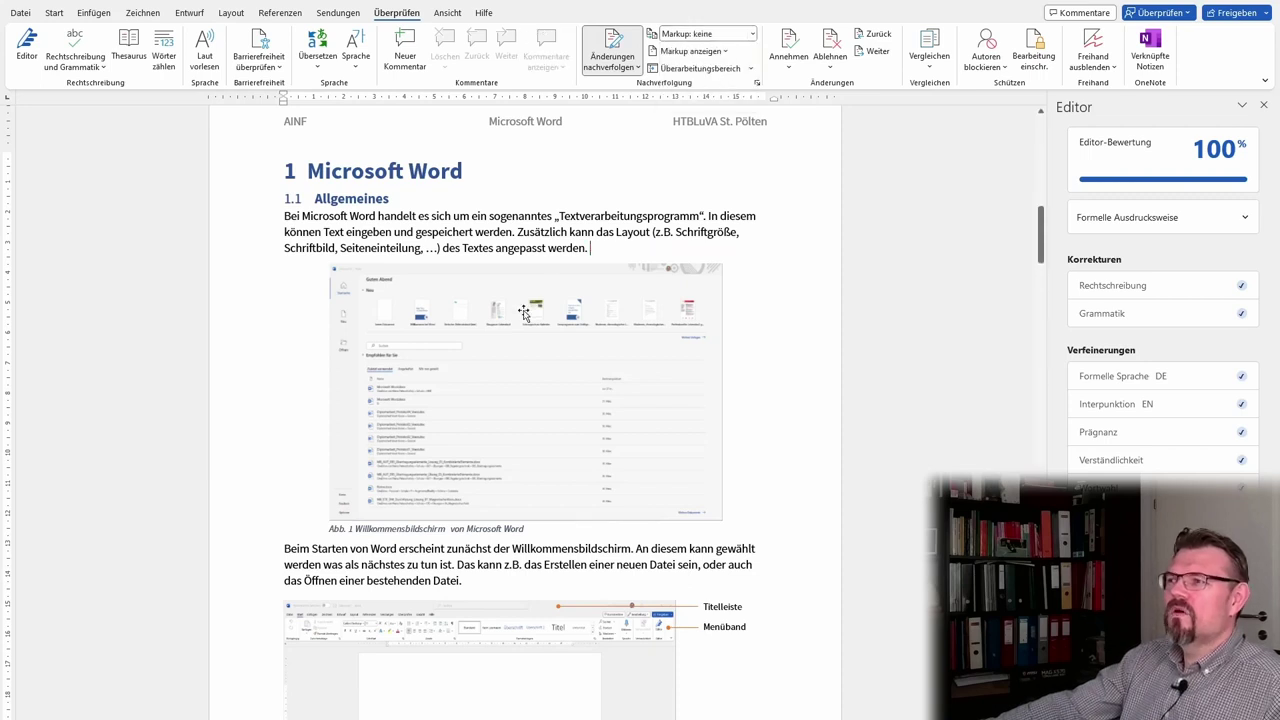
click(482, 232)
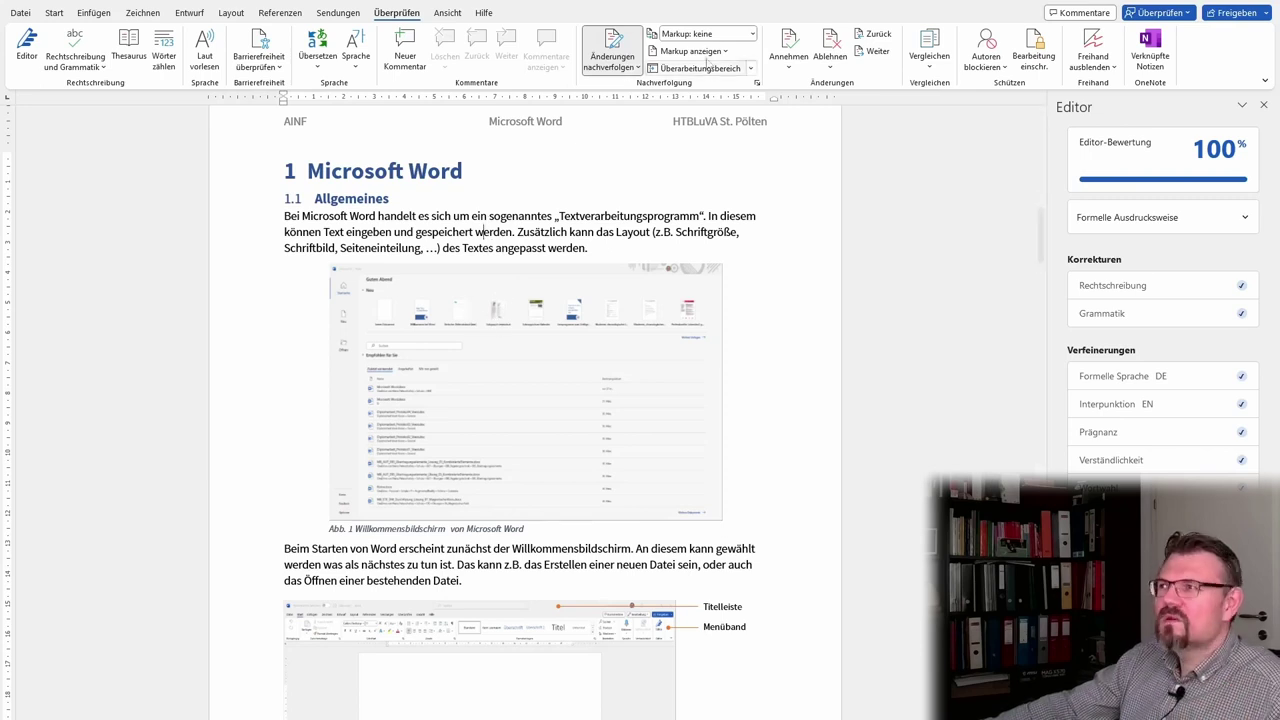
click(753, 35)
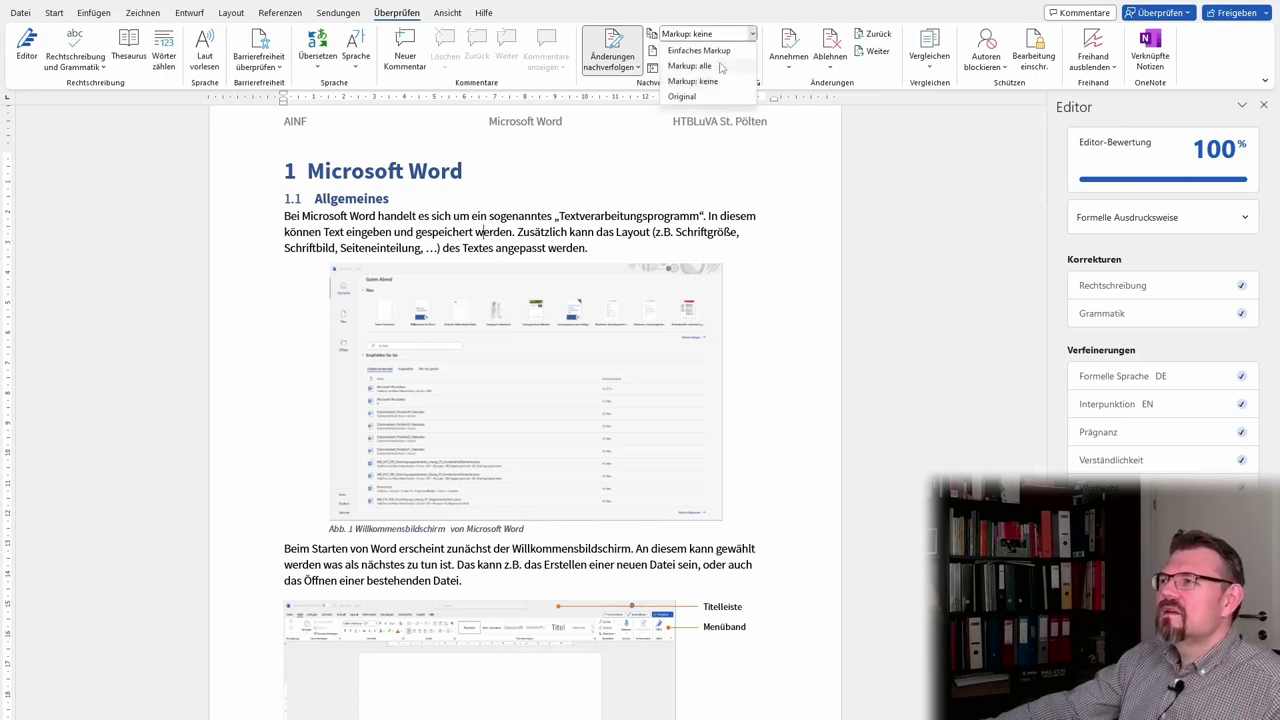
click(720, 66)
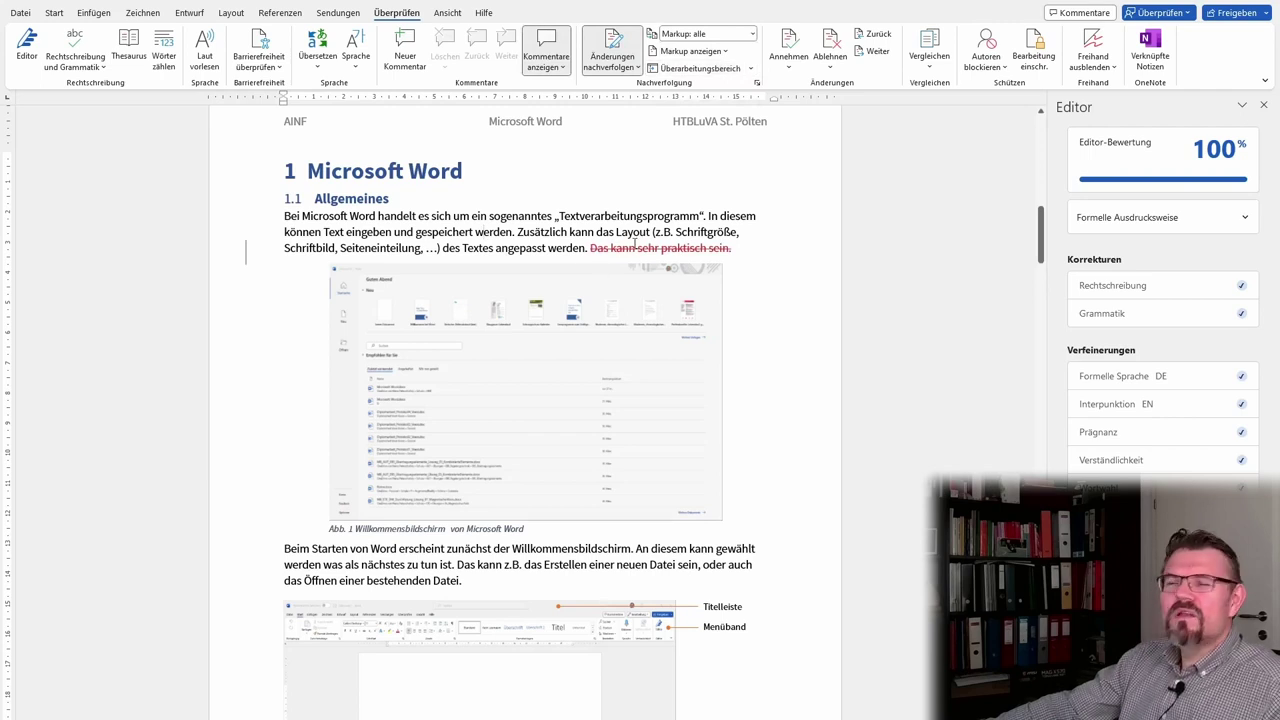
mouse_move(634, 243)
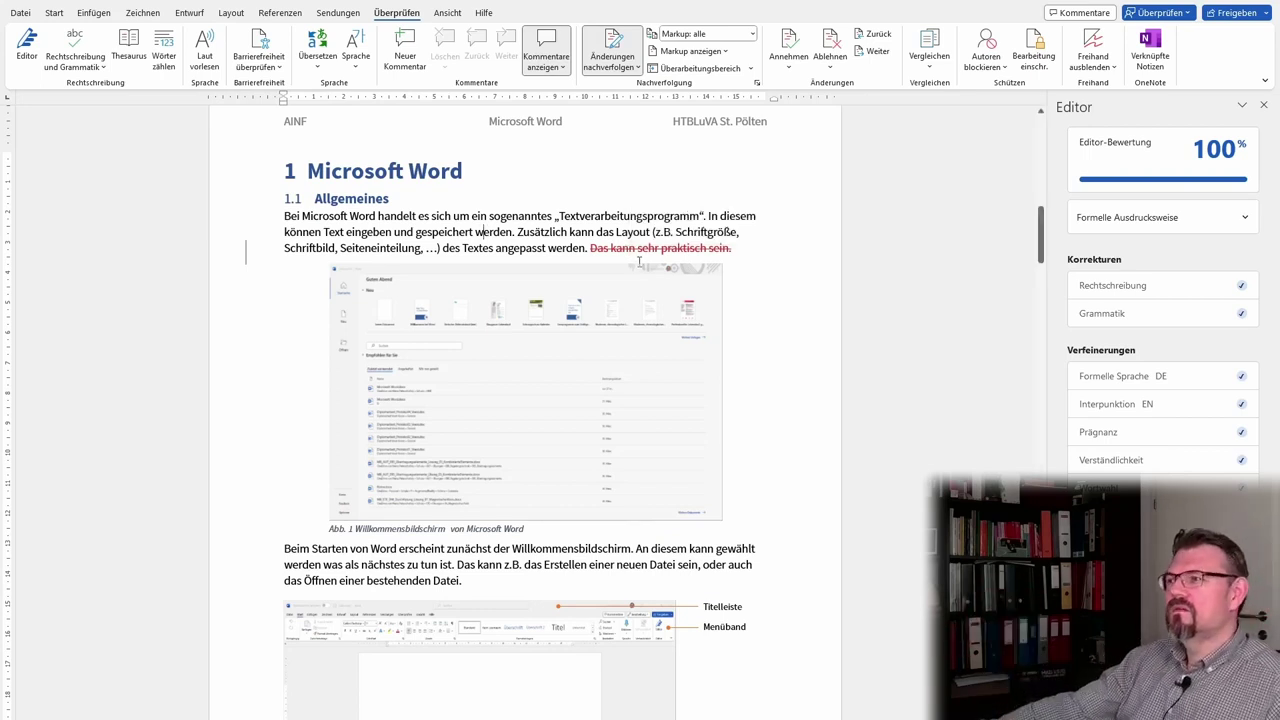
click(724, 52)
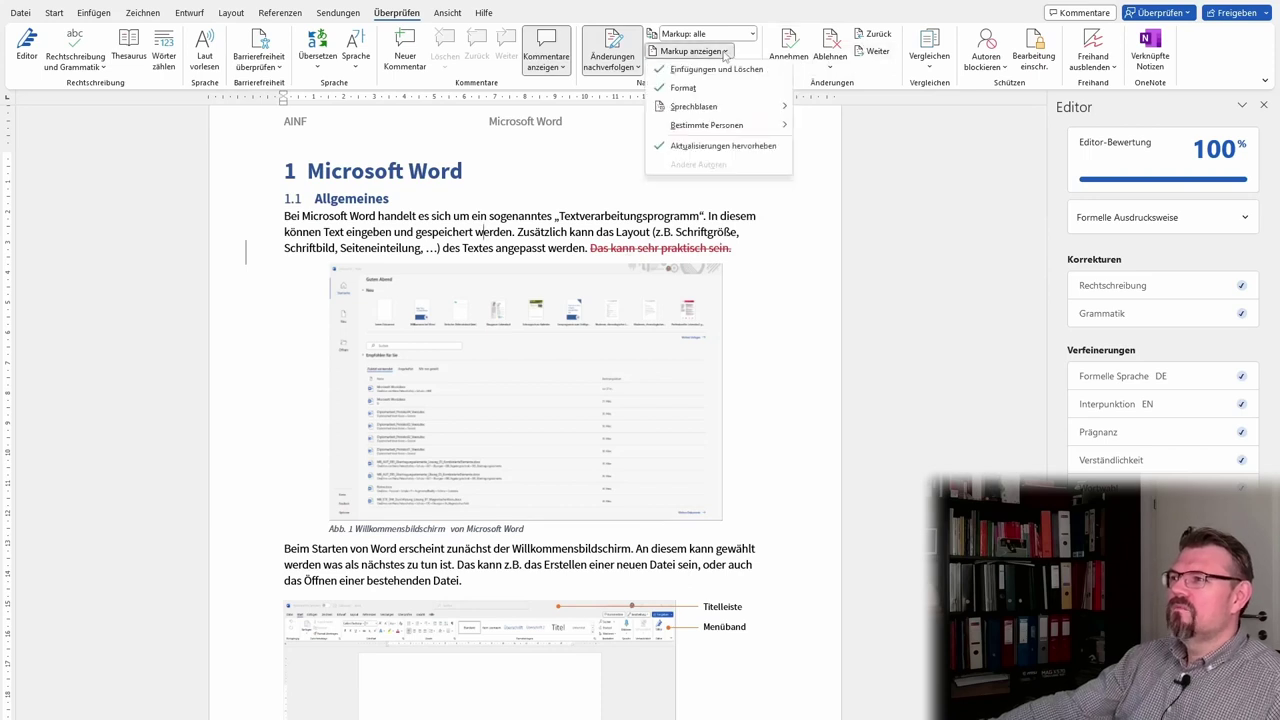
mouse_move(725, 108)
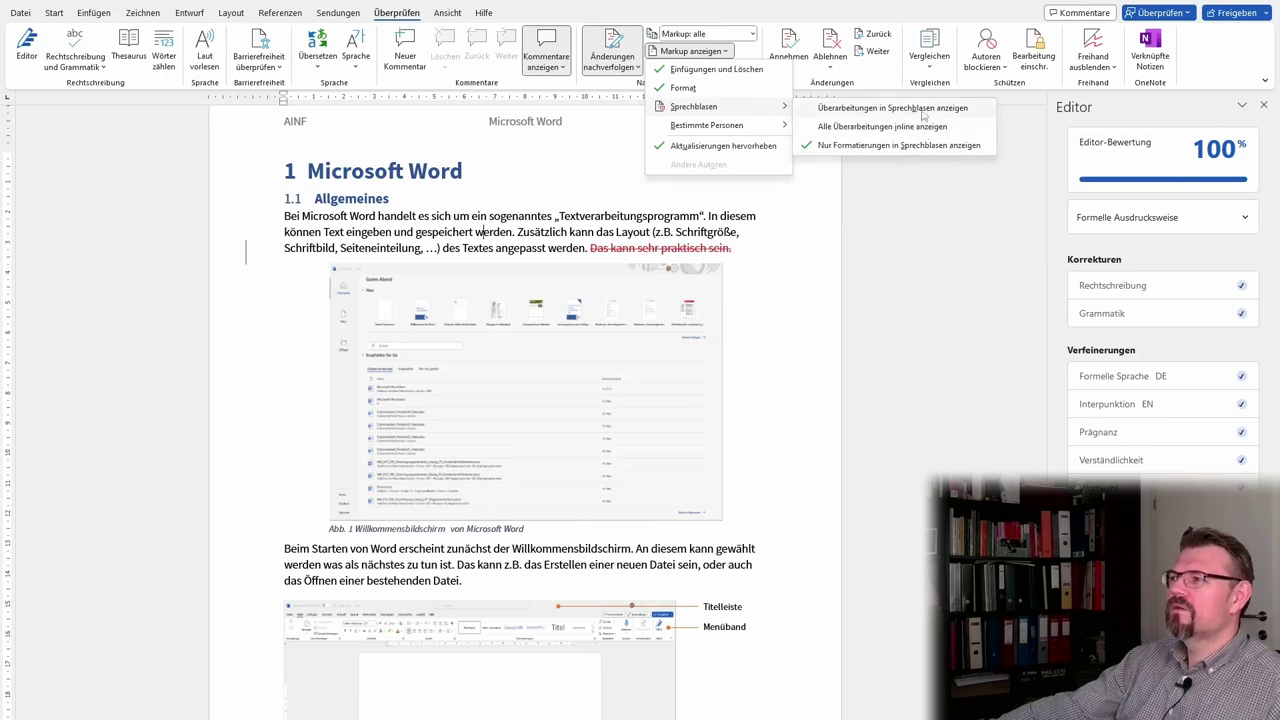
click(922, 116)
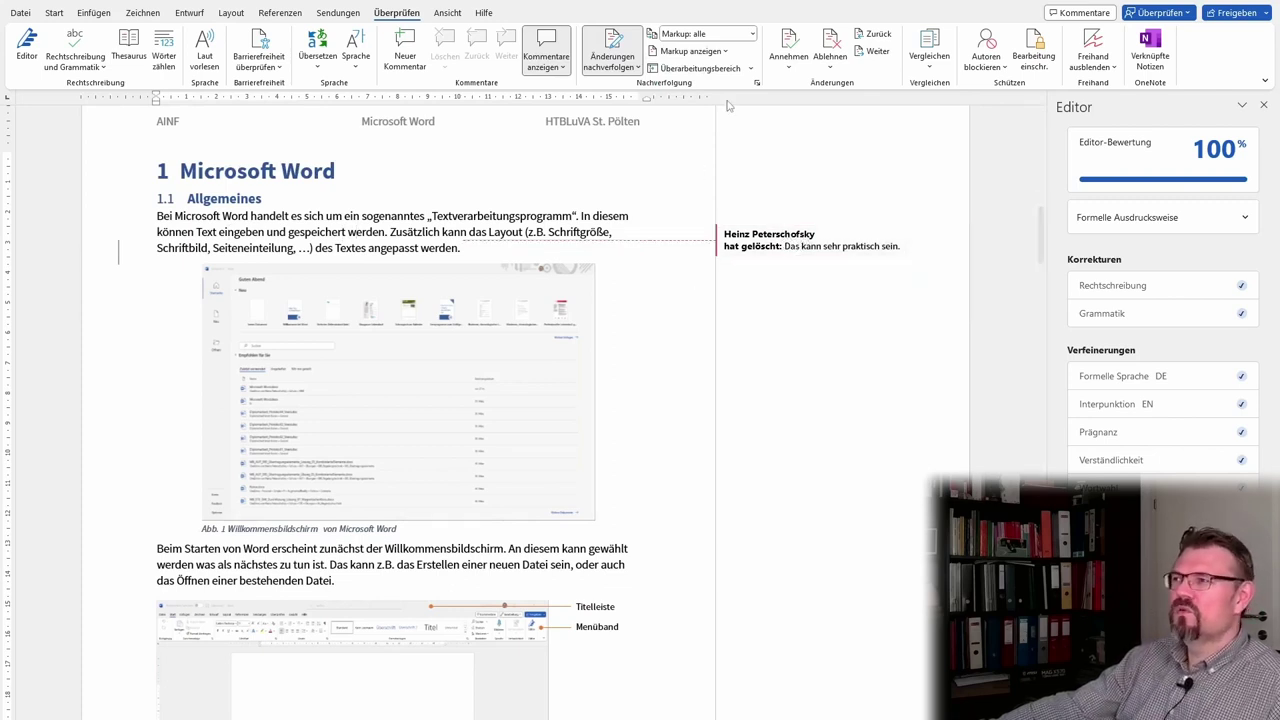
click(724, 52)
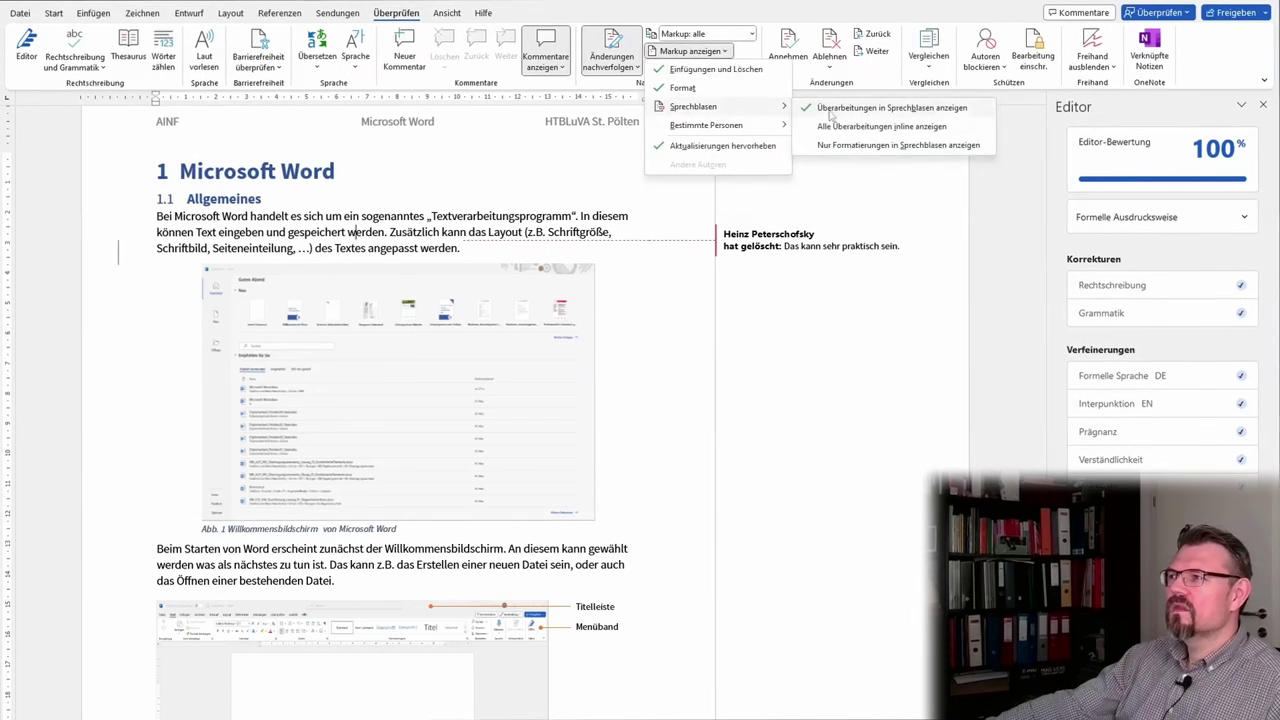
click(878, 126)
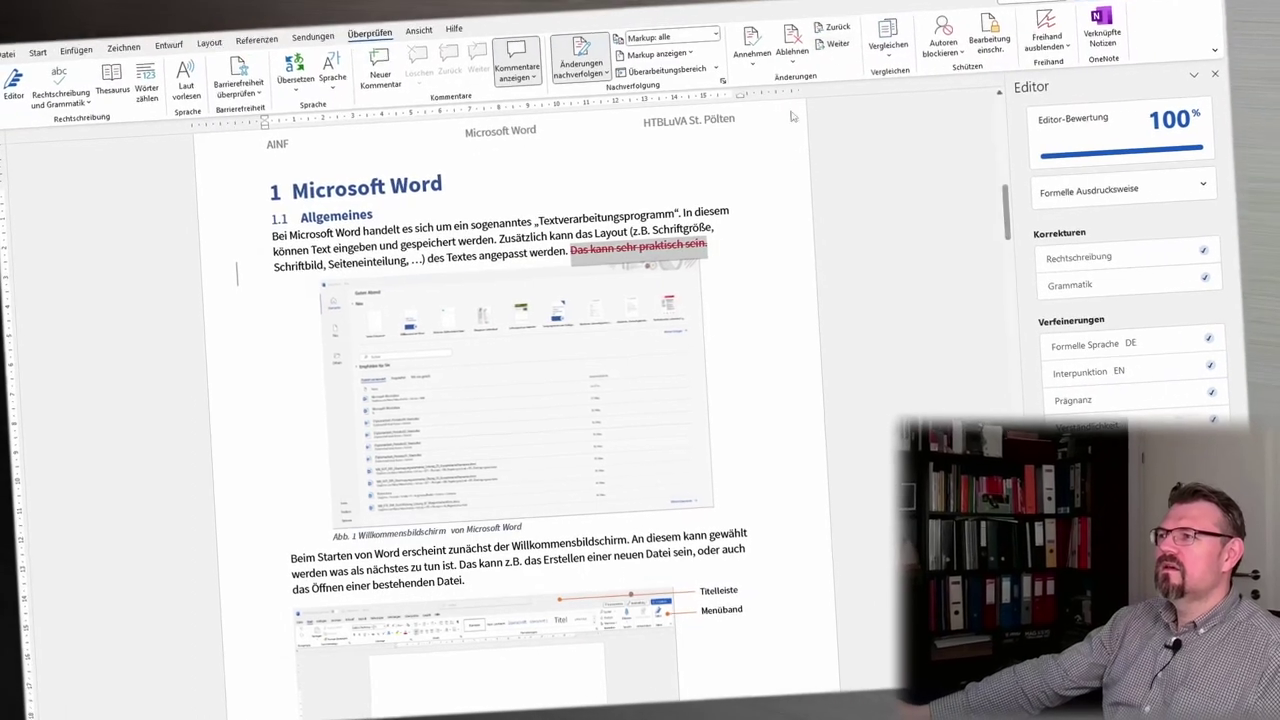
Step: Reject the tracked deletion to restore 'Das kann sehr praktisch sein.', leaving no revisions
click(792, 45)
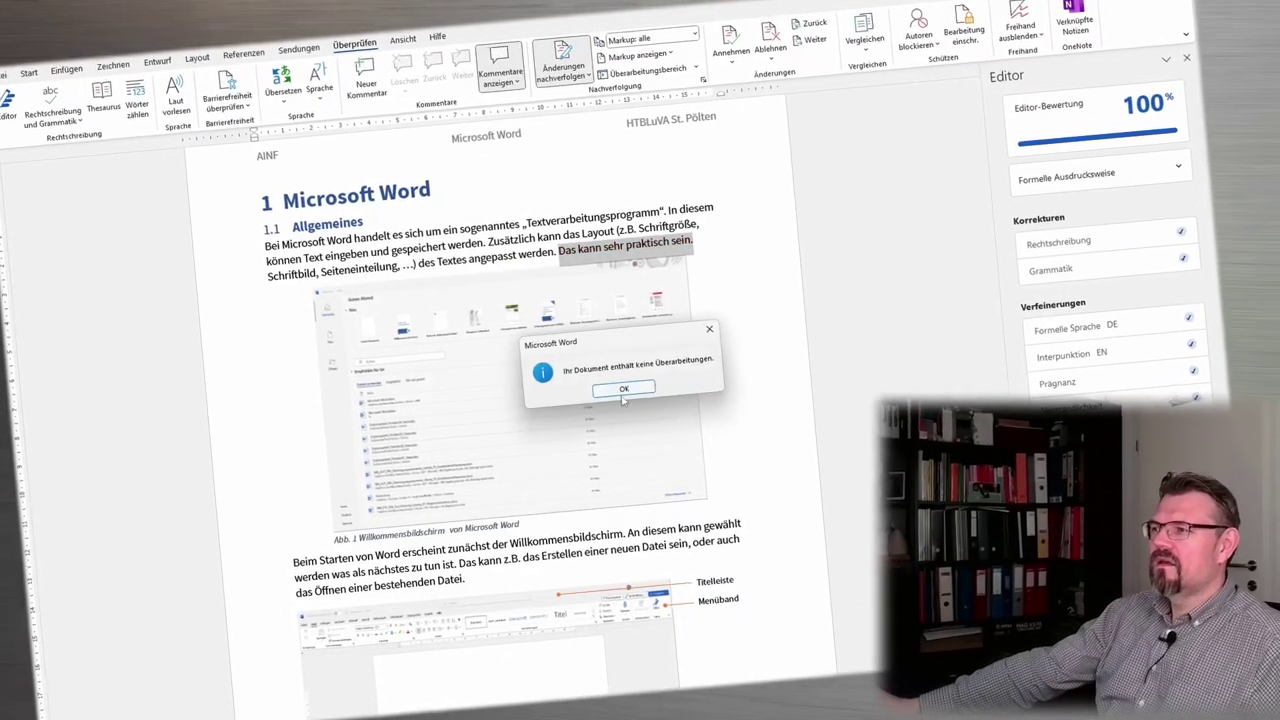
click(626, 389)
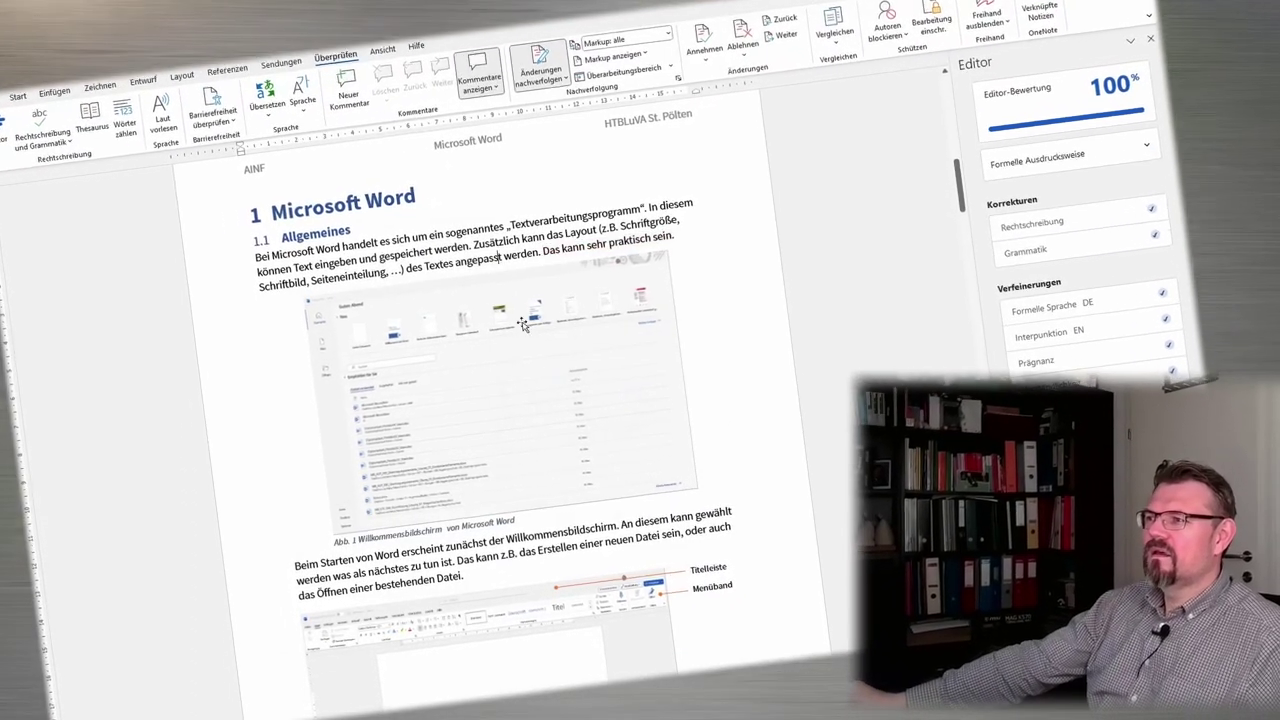
click(487, 258)
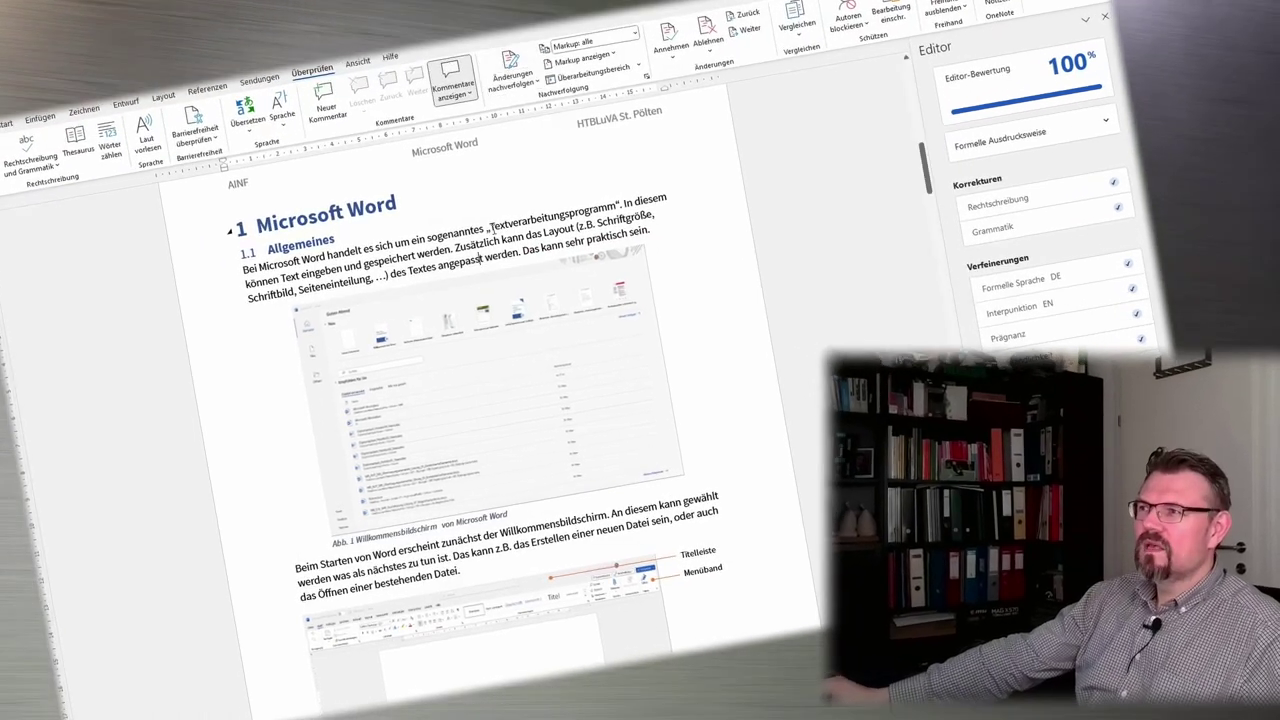